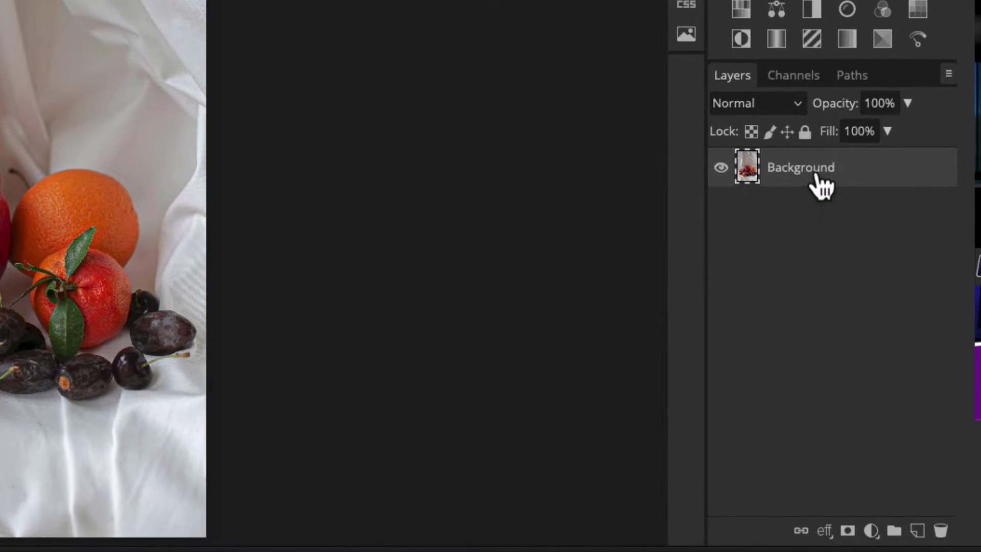
# Convert the Background photo layer into a smart object
pyautogui.rightClick(820, 184)
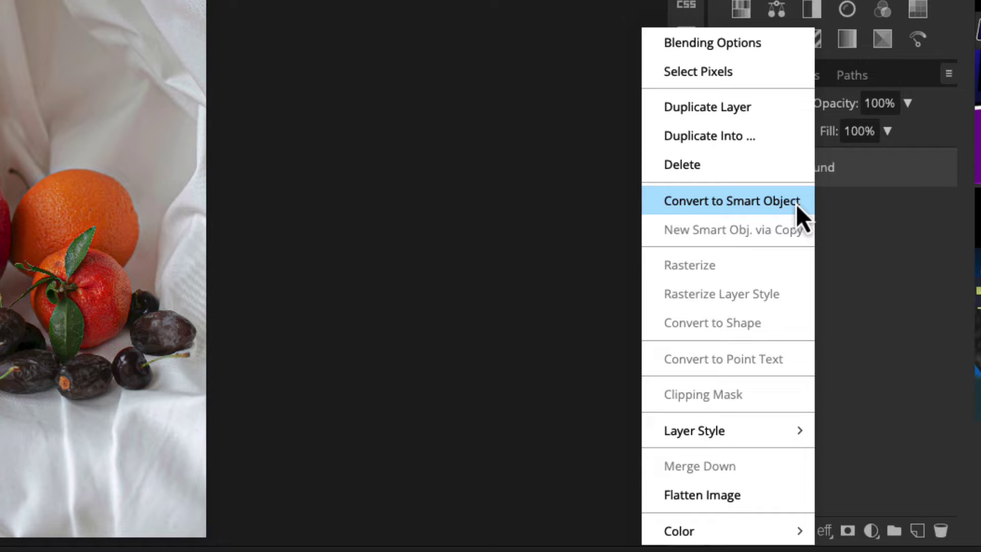
pyautogui.click(755, 206)
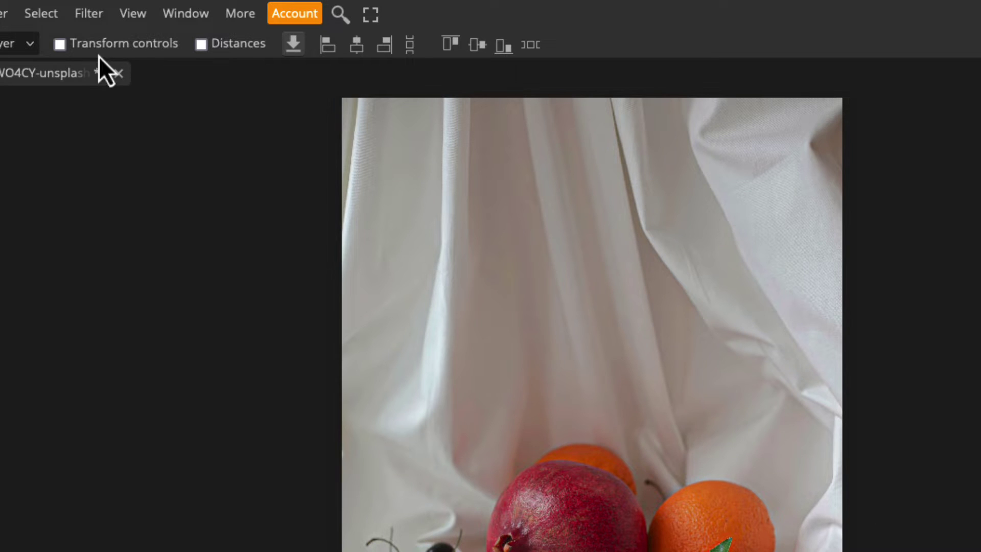
# Apply a Filter Gallery Dry Brush smart filter with brush size 10, detail 10 and texture 1
pyautogui.click(85, 15)
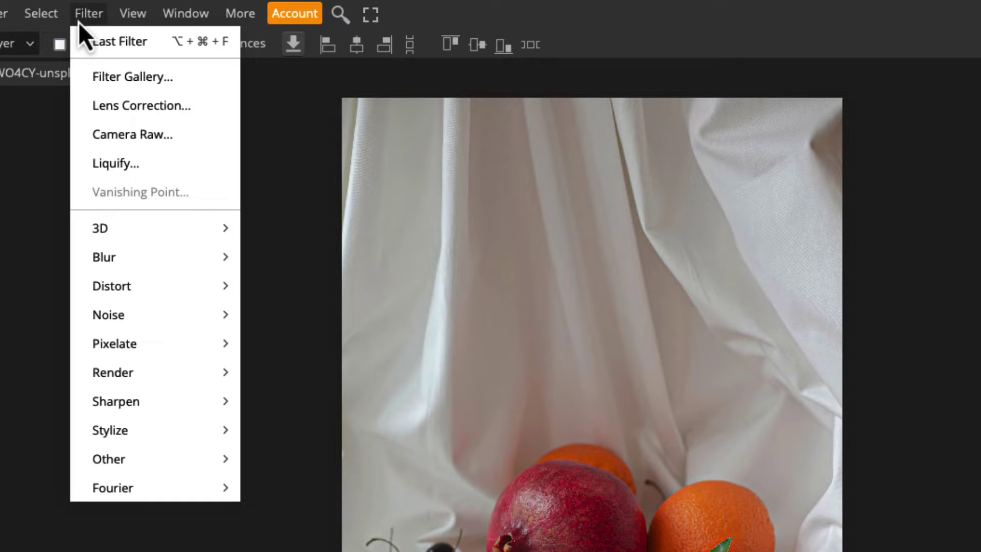
pyautogui.click(108, 79)
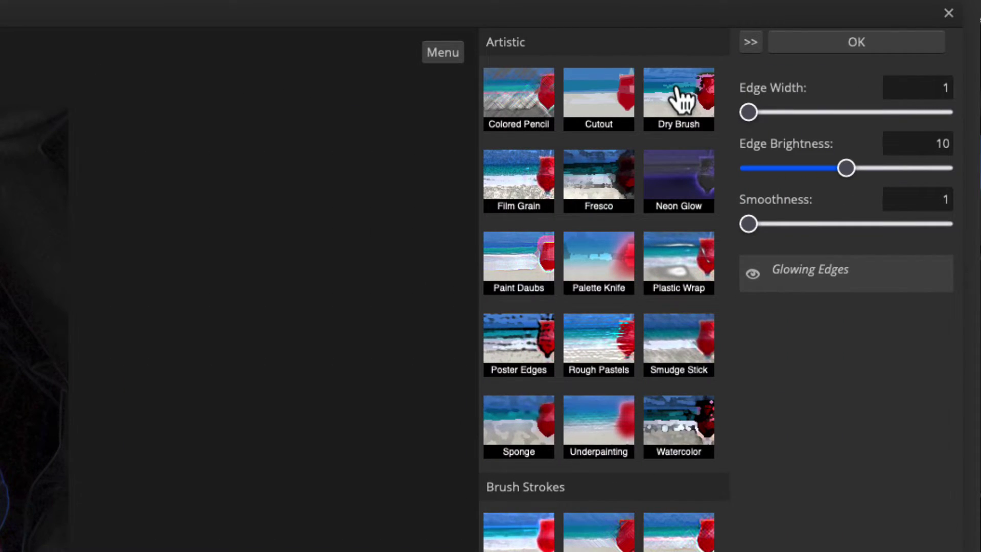
pyautogui.click(682, 96)
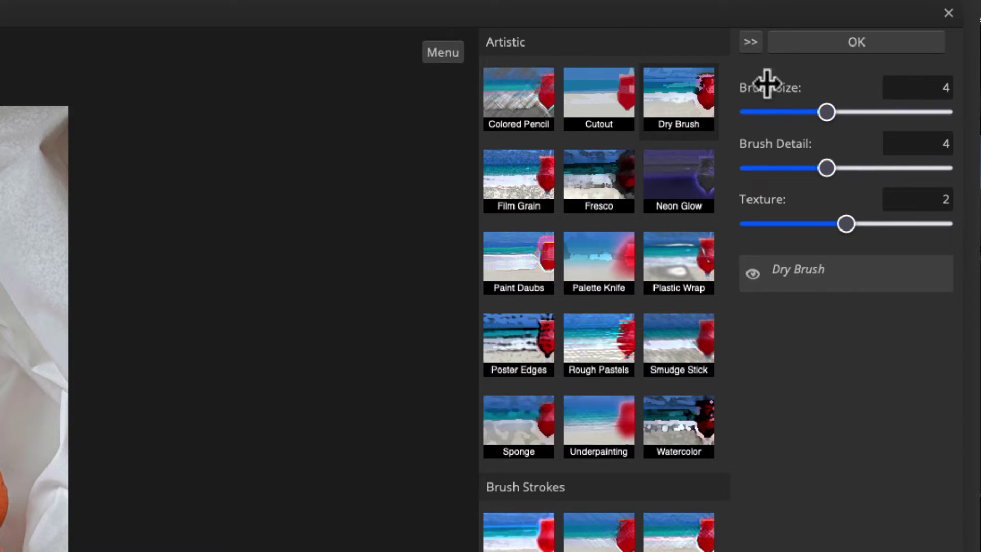
pyautogui.click(929, 88)
pyautogui.press('BackSpace')
pyautogui.write('10')
pyautogui.click(918, 144)
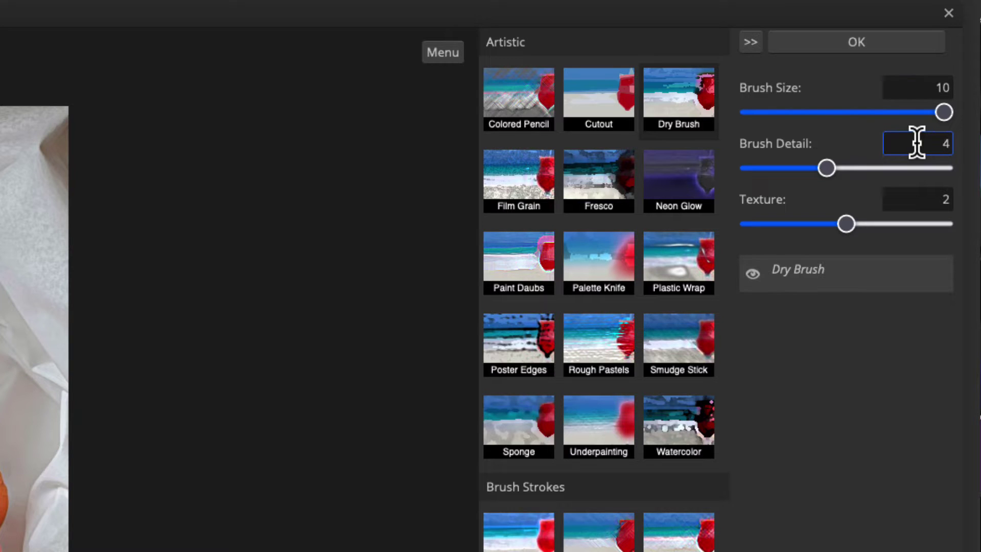
pyautogui.press('BackSpace')
pyautogui.write('0')
pyautogui.click(912, 200)
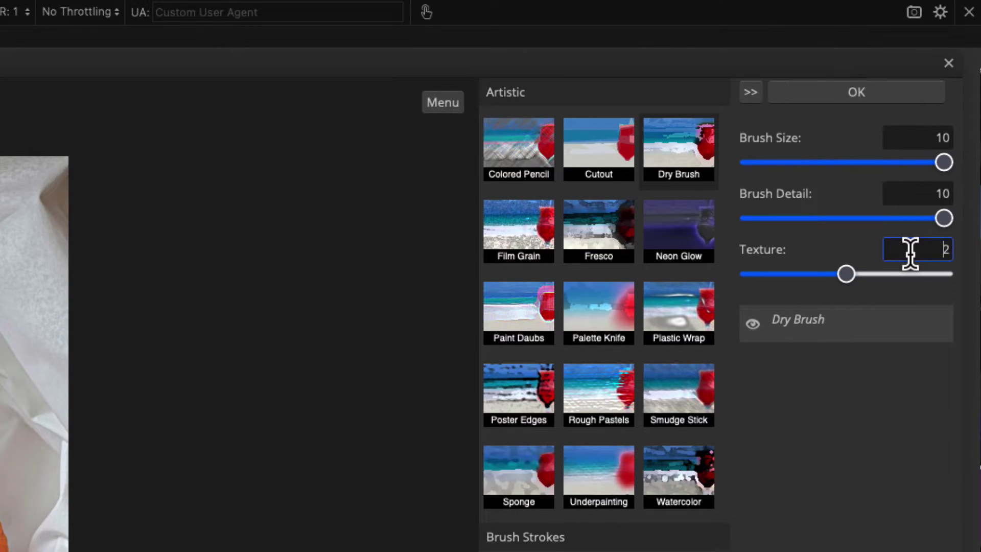
pyautogui.press('BackSpace')
pyautogui.click(856, 92)
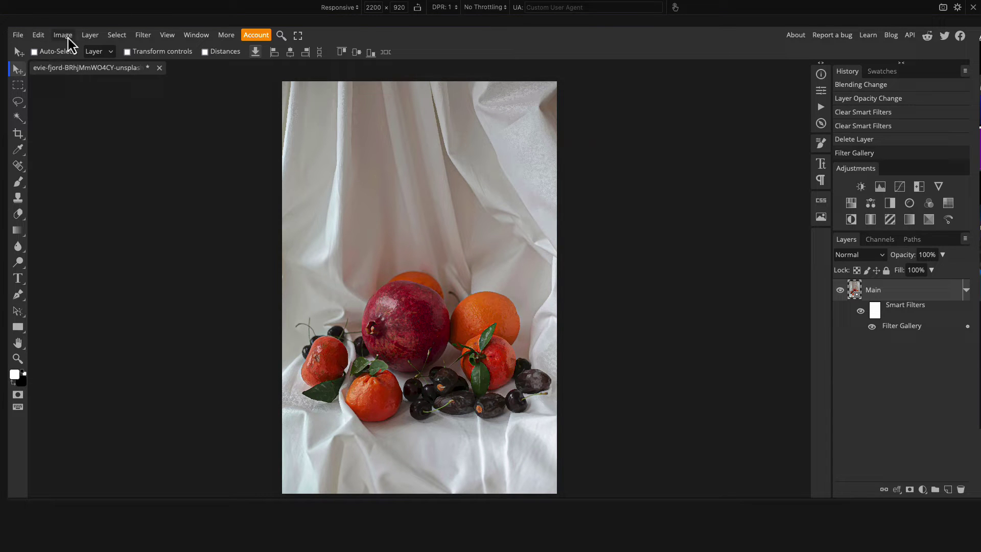
# Apply a second Filter Gallery smart filter, Cutout with 6 levels, edge simplicity 5 and fidelity 1
pyautogui.click(143, 35)
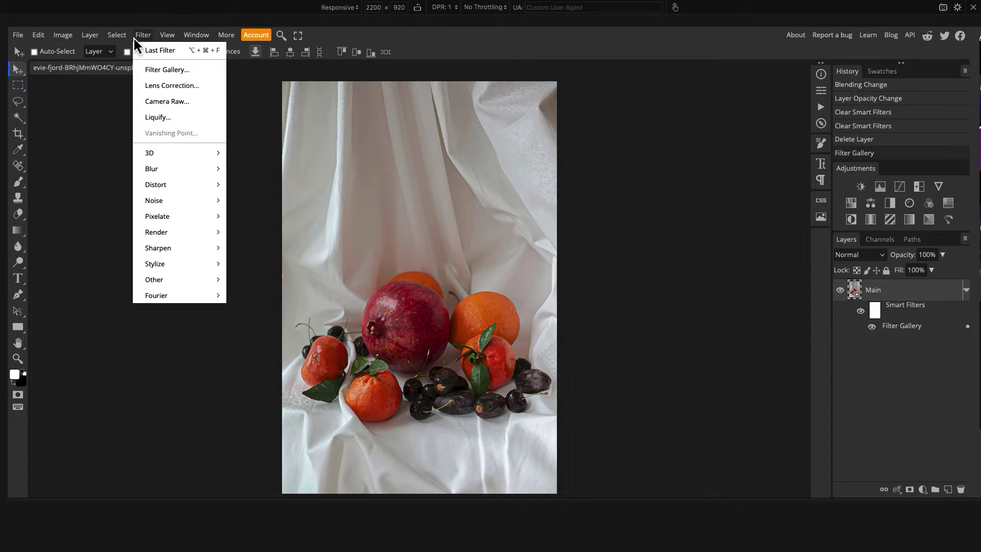
pyautogui.click(166, 70)
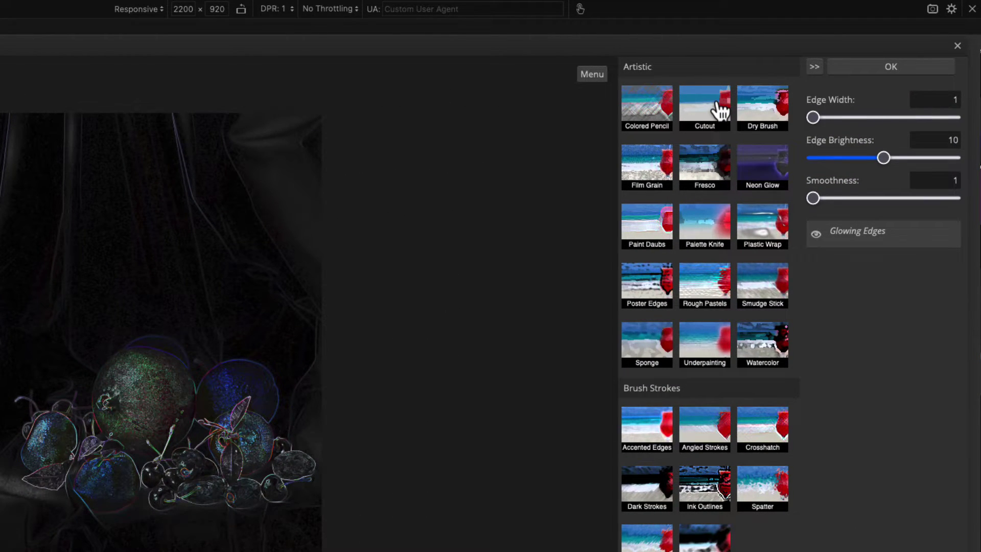
pyautogui.click(721, 110)
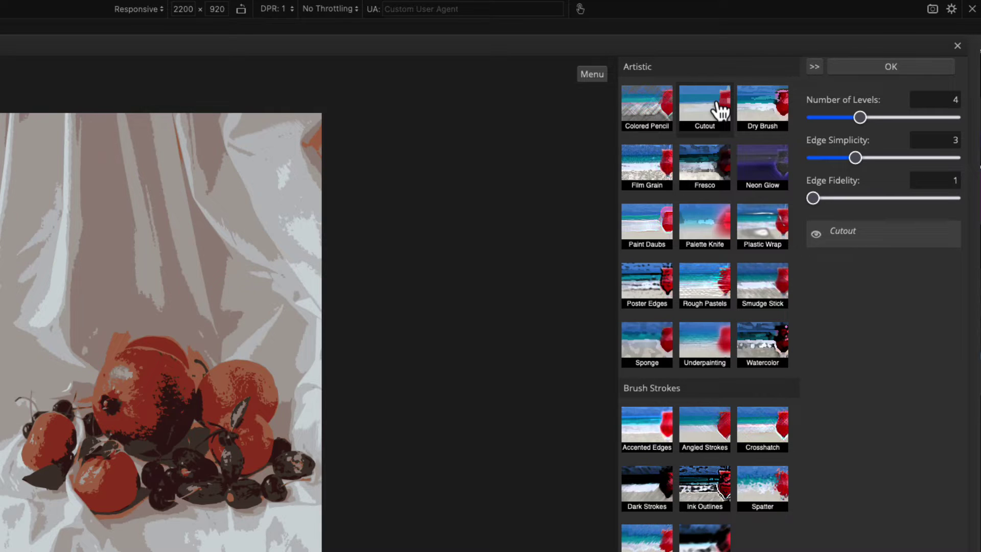
pyautogui.click(949, 102)
pyautogui.press('BackSpace')
pyautogui.write('6')
pyautogui.click(946, 143)
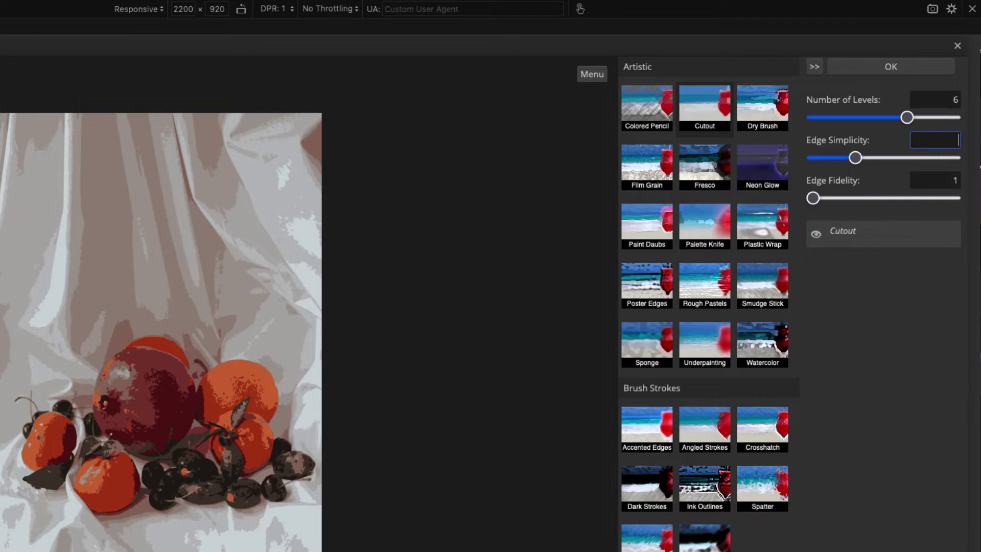
pyautogui.write('5')
pyautogui.click(942, 180)
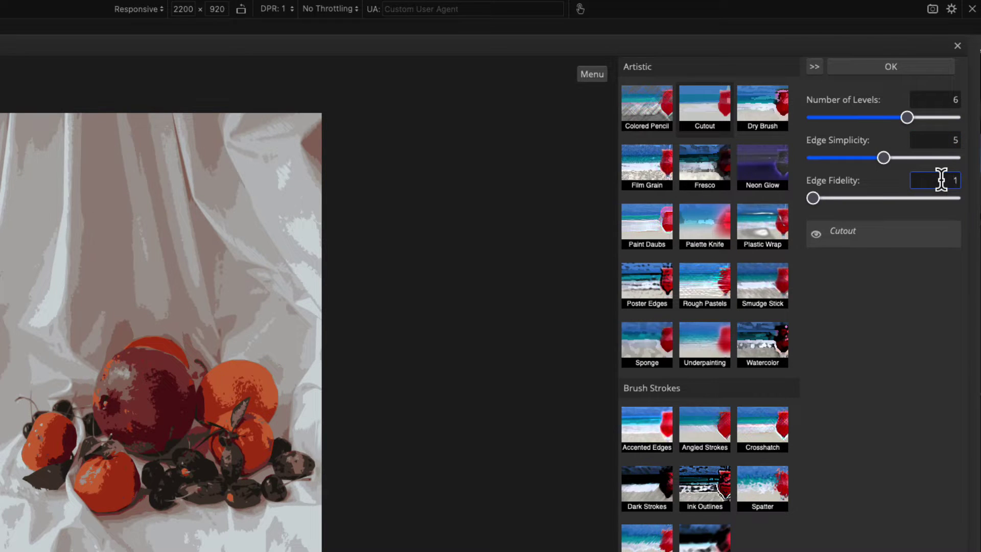
pyautogui.click(901, 69)
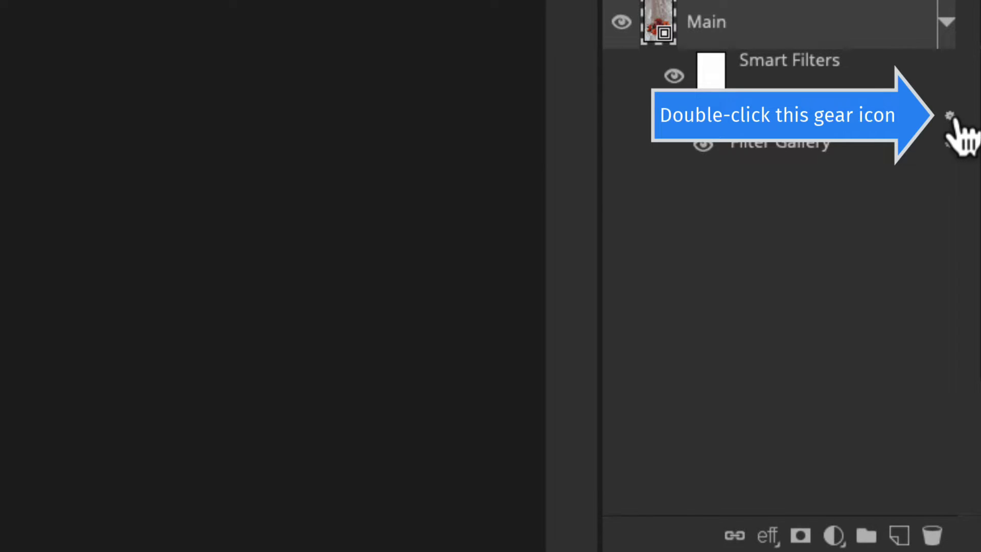
# Set the Cutout smart filter's blending mode to Pin Light at full opacity
pyautogui.doubleClick(952, 115)
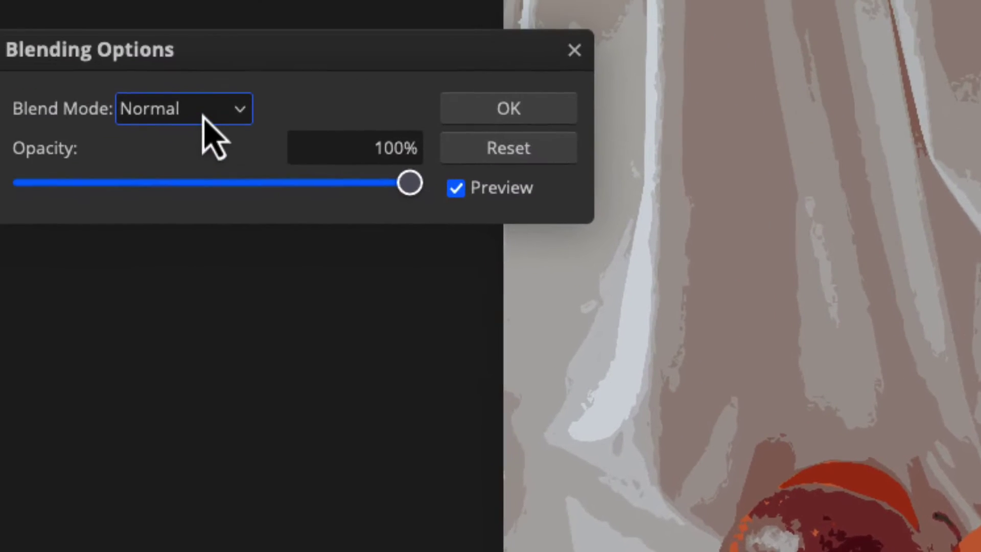
pyautogui.click(184, 109)
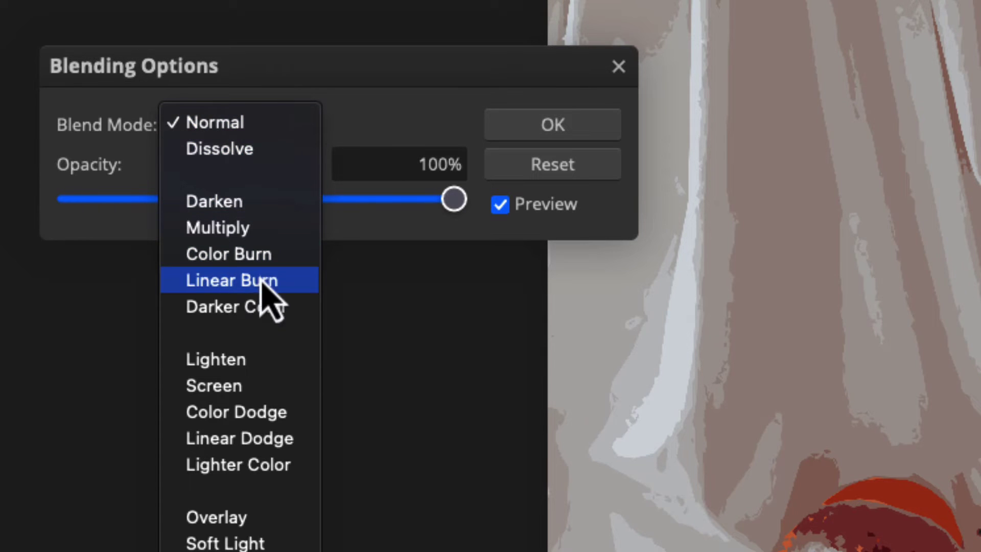
pyautogui.scroll(-2, 269, 514)
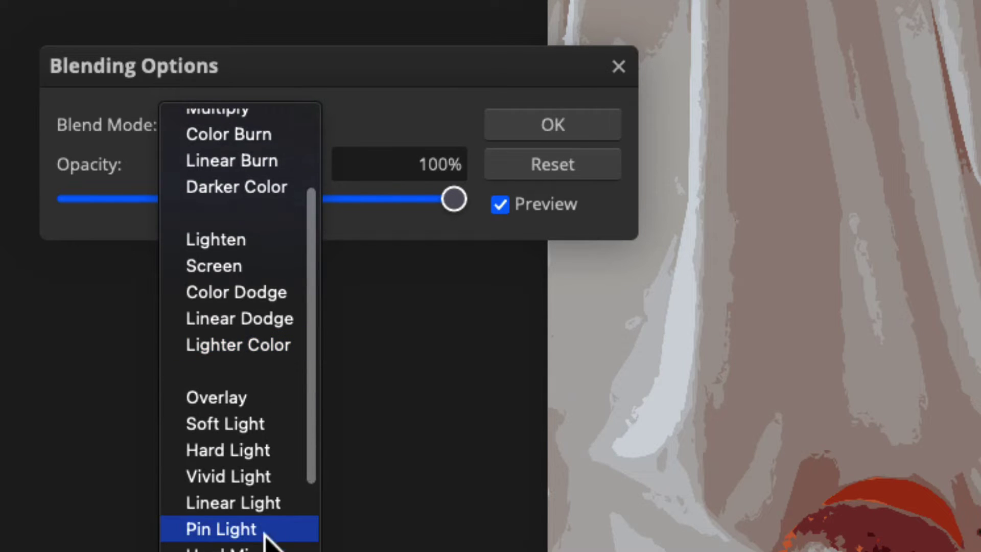
pyautogui.click(230, 537)
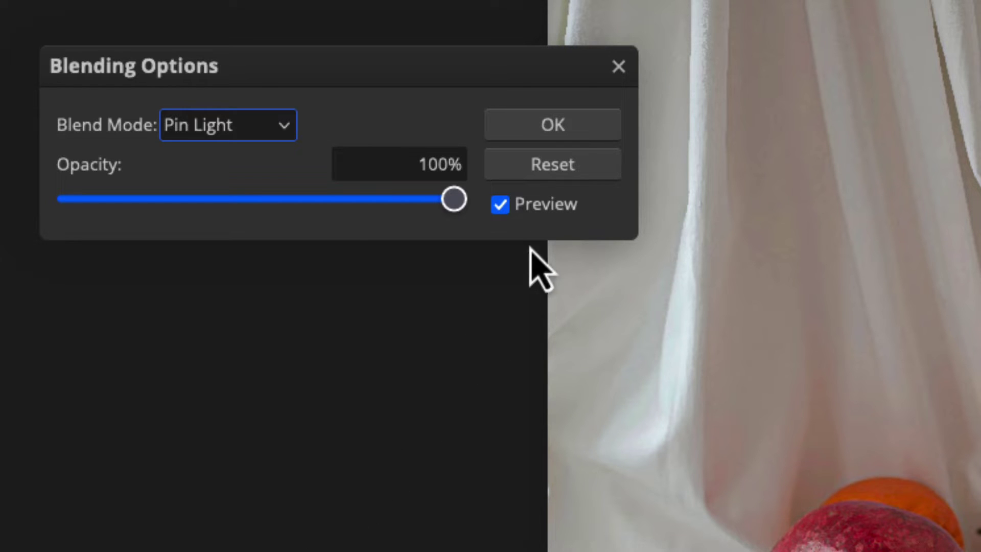
pyautogui.click(553, 124)
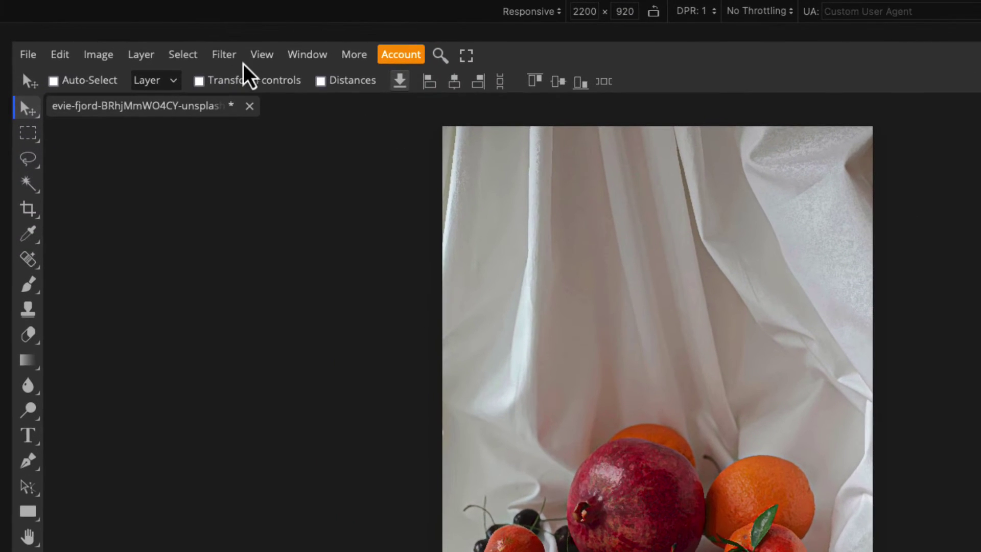
# Apply a Surface Blur smart filter with radius 30 px and threshold 30
pyautogui.click(224, 54)
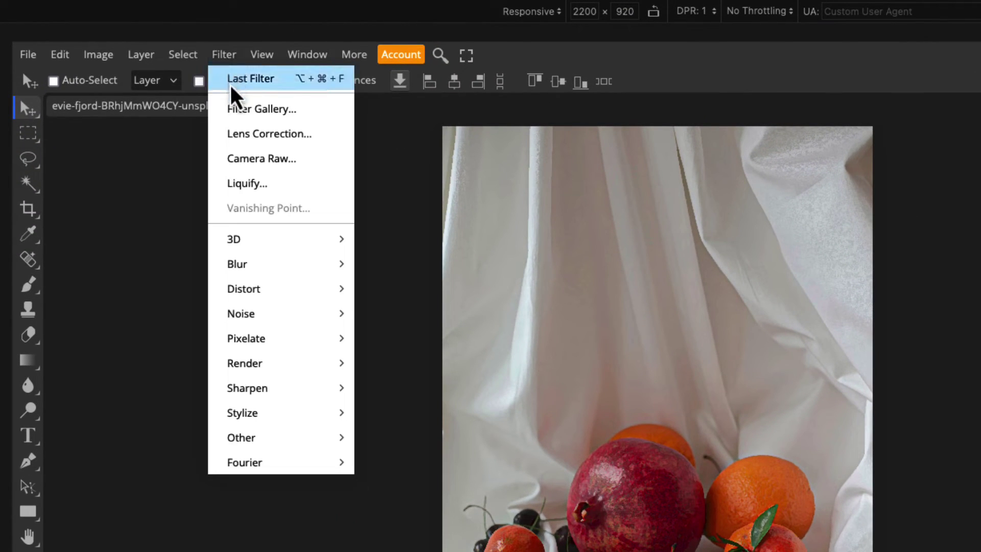
pyautogui.moveTo(237, 264)
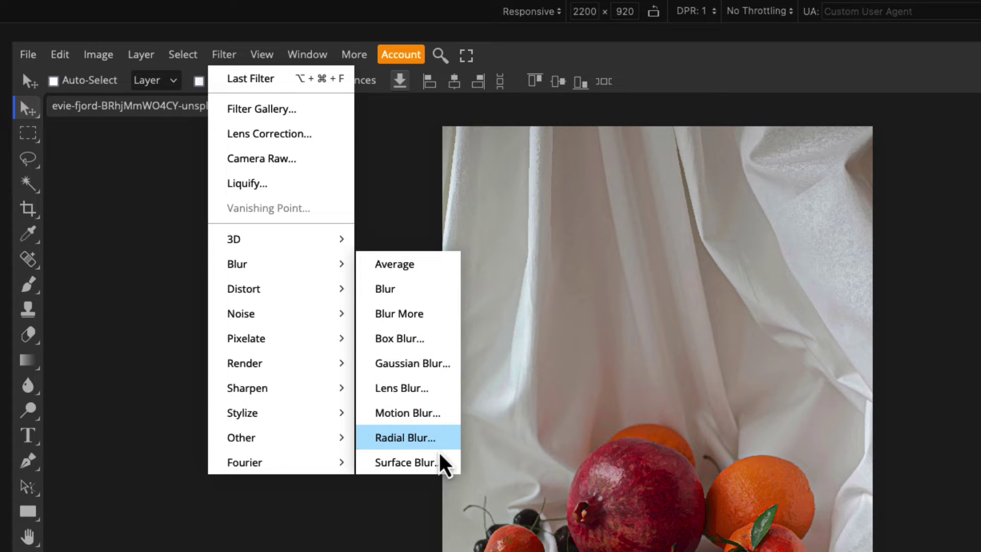
pyautogui.click(441, 469)
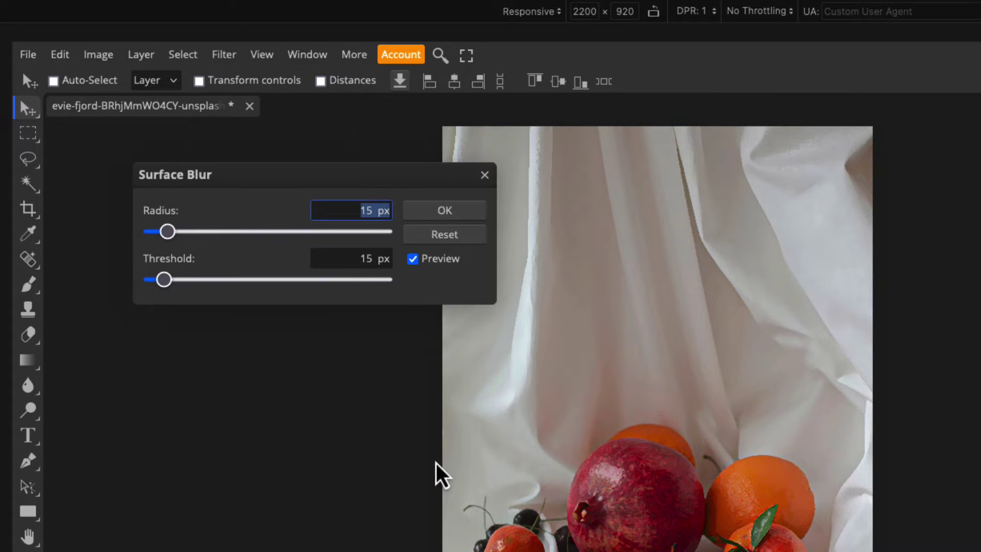
pyautogui.write('30')
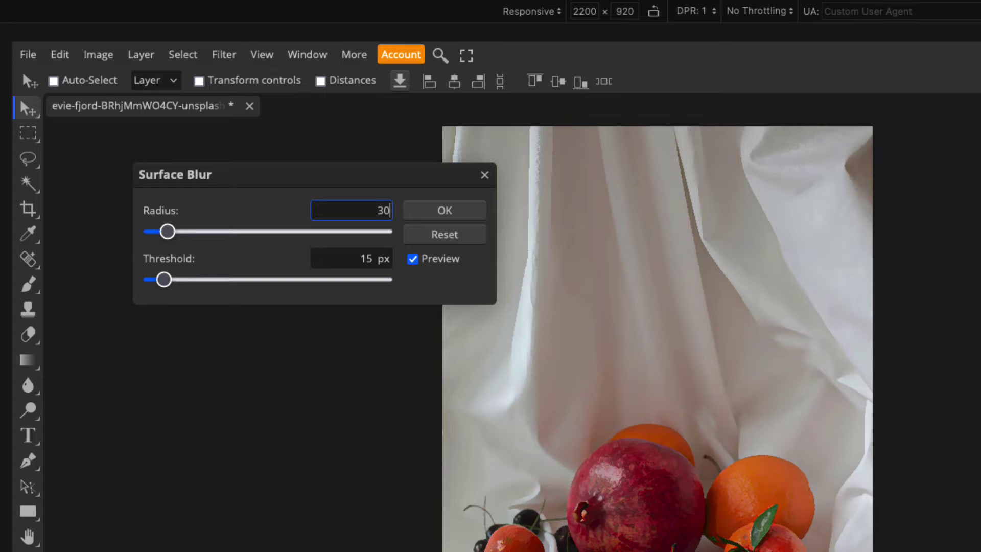
pyautogui.press('Return')
pyautogui.click(349, 258)
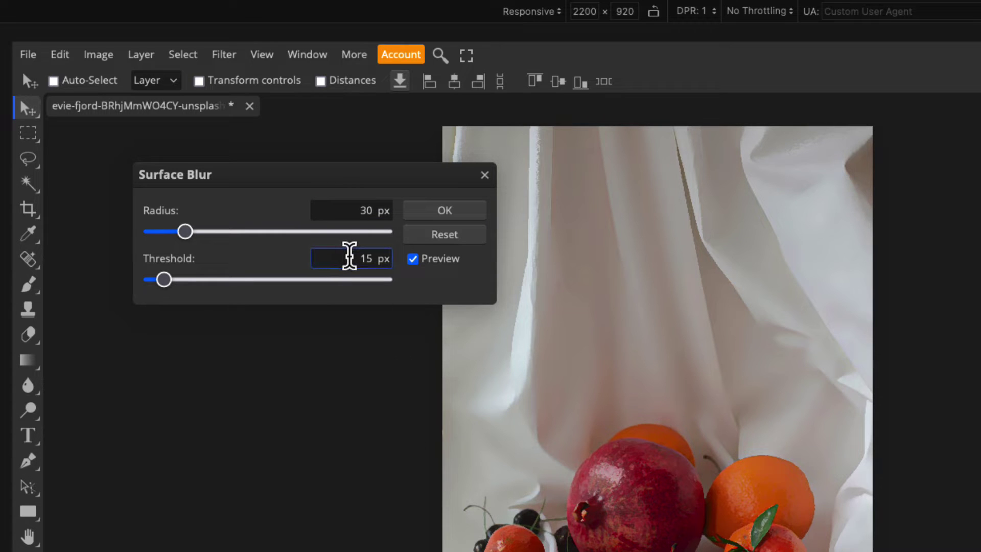
pyautogui.moveTo(349, 258); pyautogui.dragTo(392, 259)
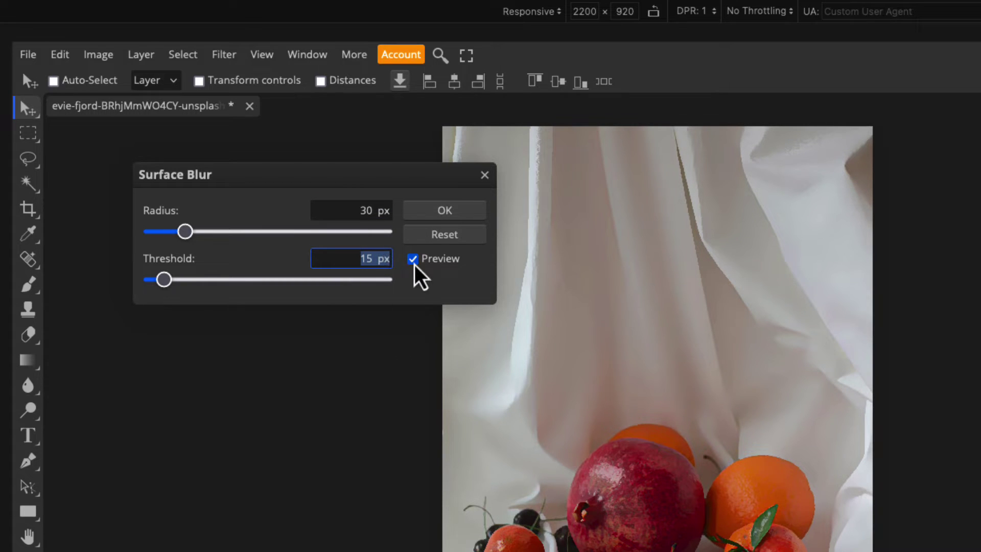
pyautogui.write('30')
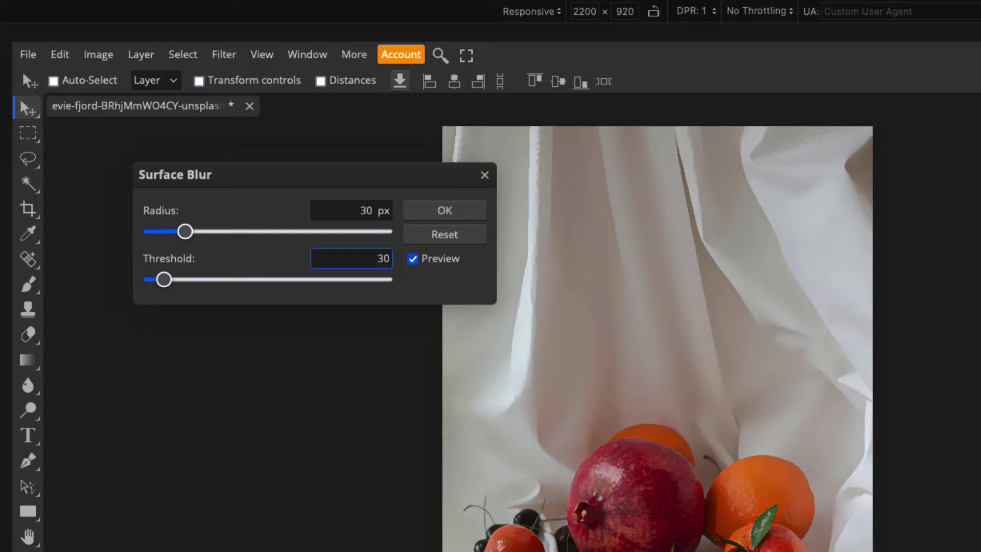
pyautogui.press('Return')
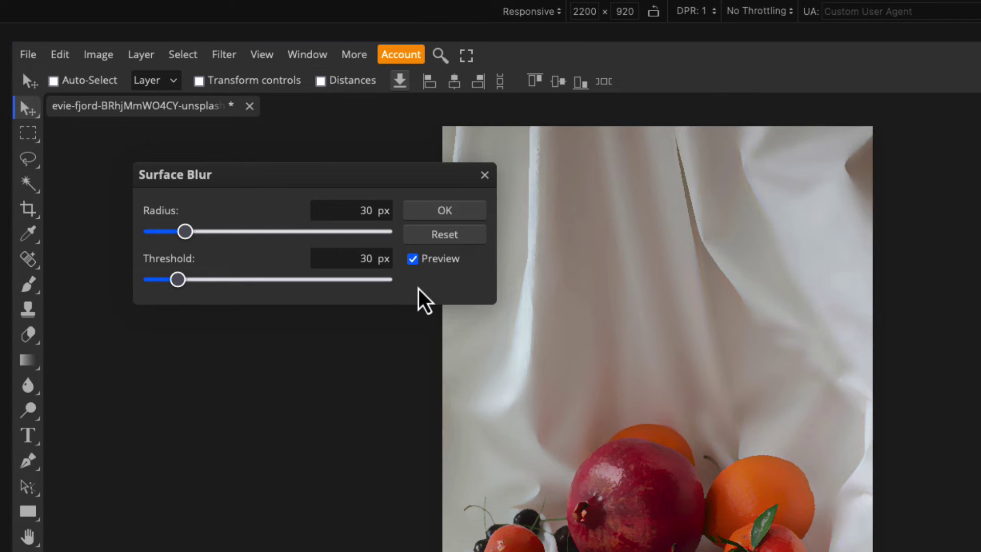
pyautogui.click(364, 210)
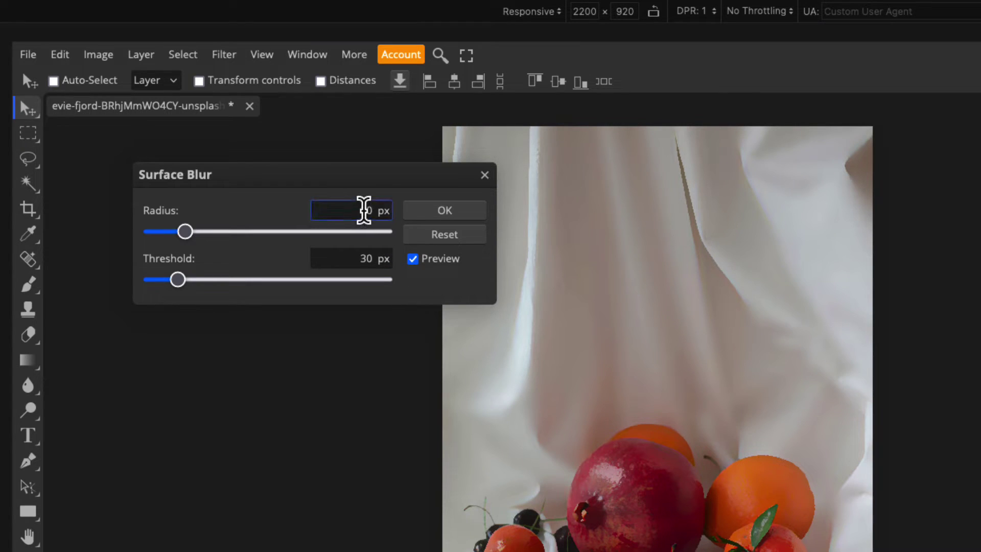
pyautogui.click(445, 210)
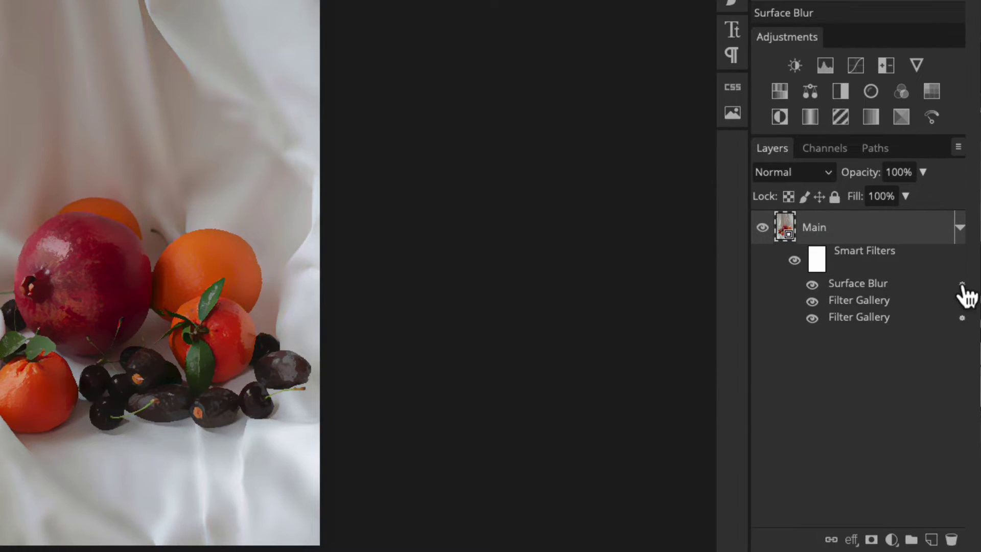
# Set the Surface Blur smart filter's blending mode to Soft Light, passing through Multiply first
pyautogui.doubleClick(963, 283)
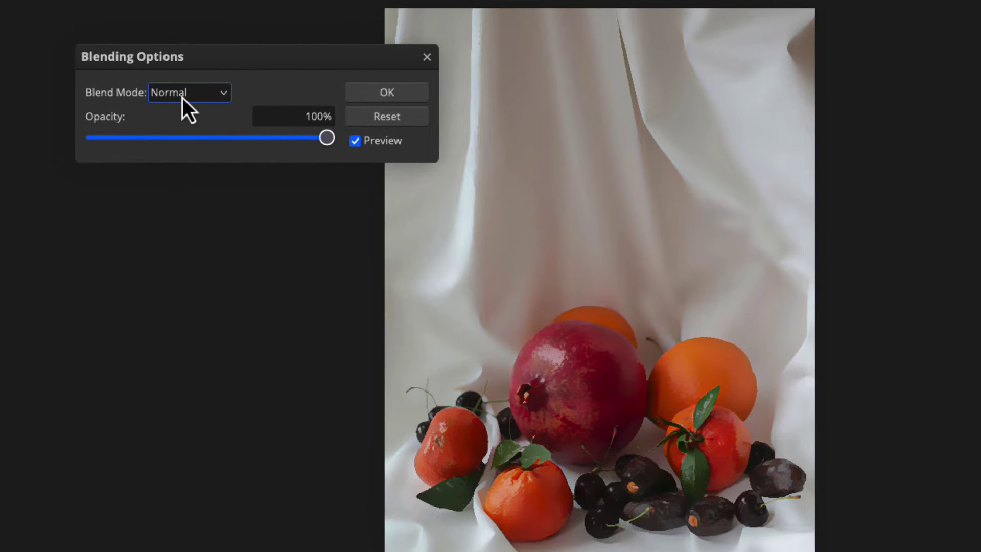
pyautogui.click(183, 92)
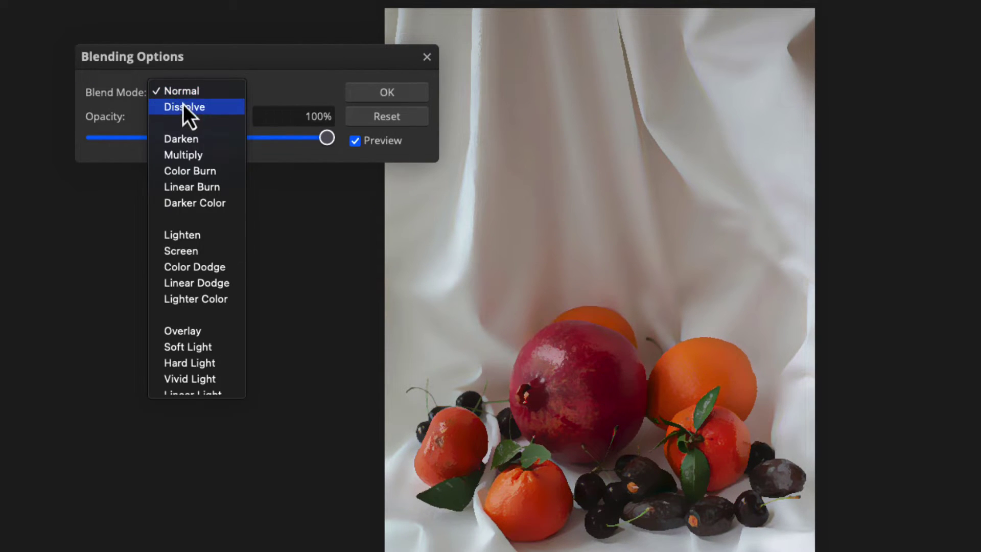
pyautogui.click(183, 155)
pyautogui.click(183, 92)
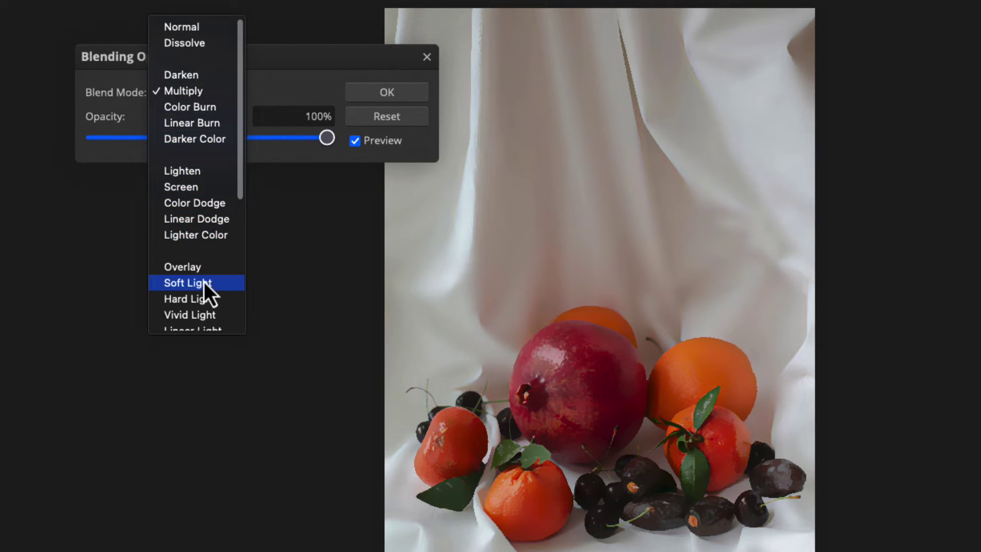
pyautogui.press('Escape')
pyautogui.press('Down')
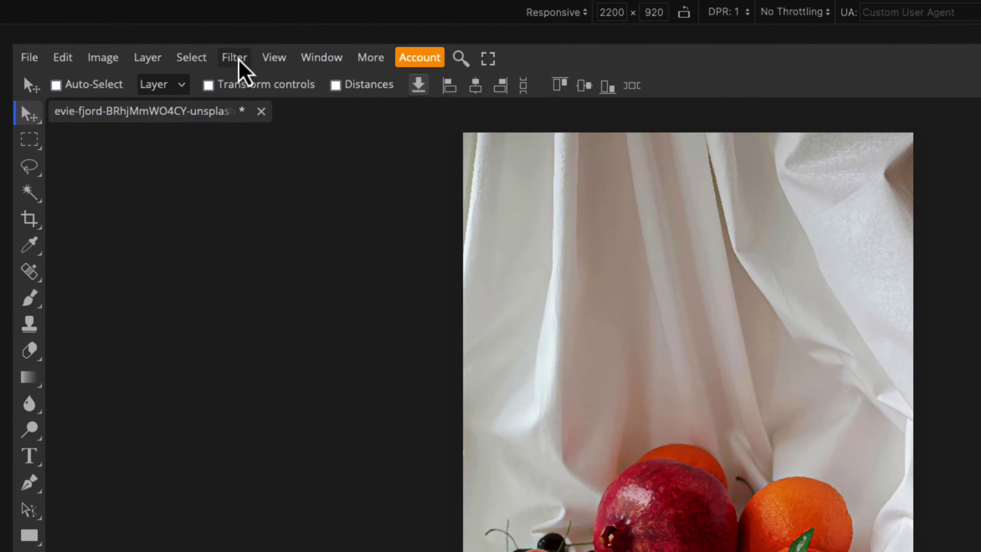
# Apply a Stylize > Find Edges smart filter, turning the photo into a line sketch
pyautogui.click(210, 51)
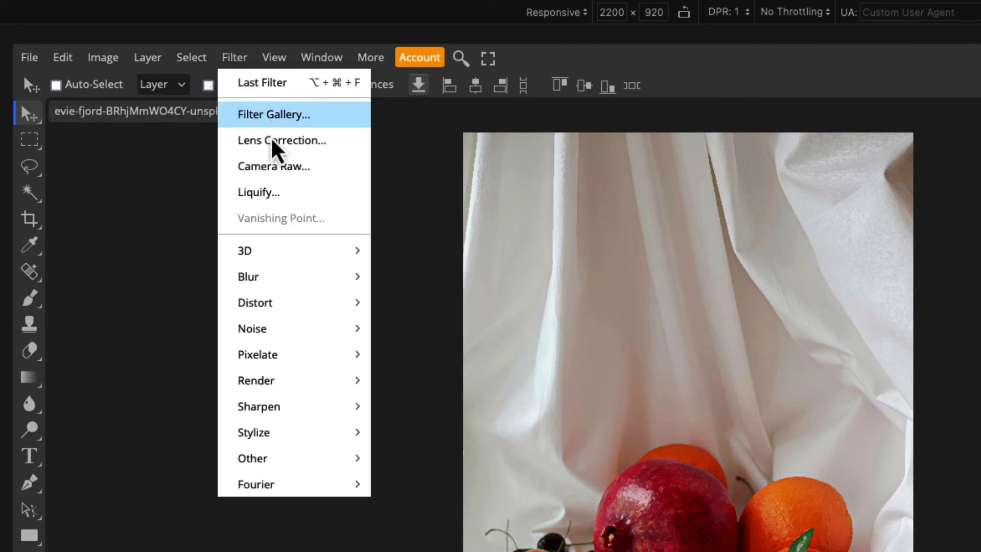
pyautogui.moveTo(254, 433)
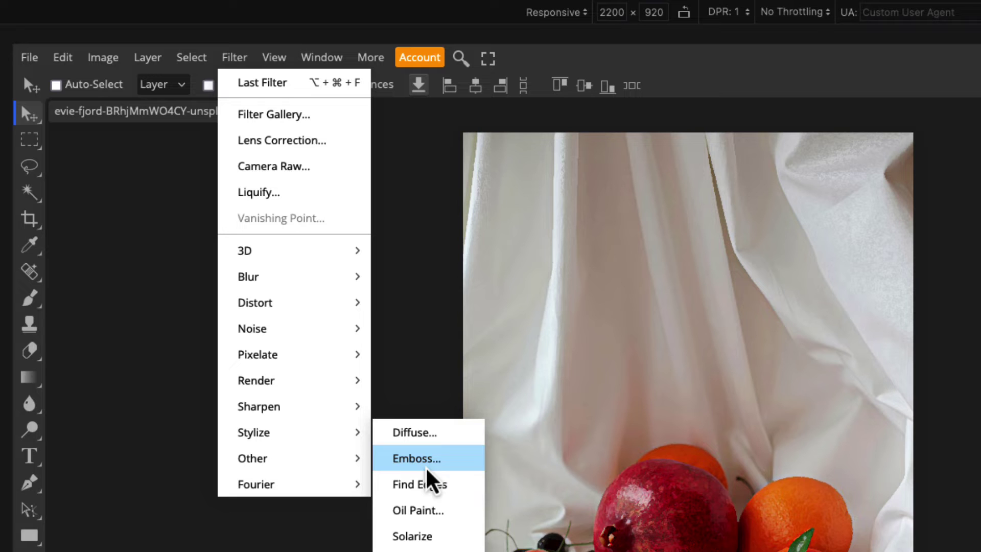
pyautogui.click(430, 490)
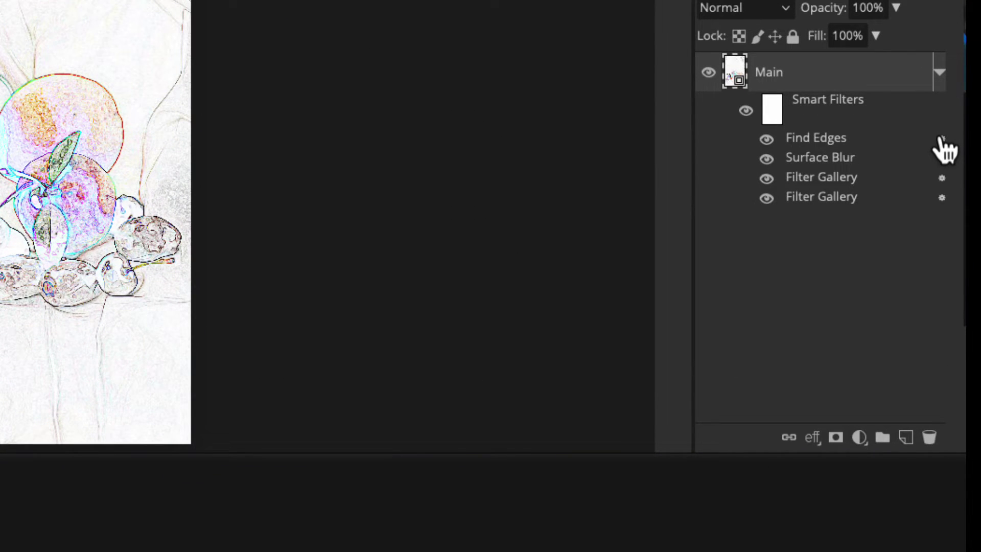
# Set the Find Edges smart filter's blending mode to Multiply, restoring colour with dark outlines
pyautogui.doubleClick(942, 139)
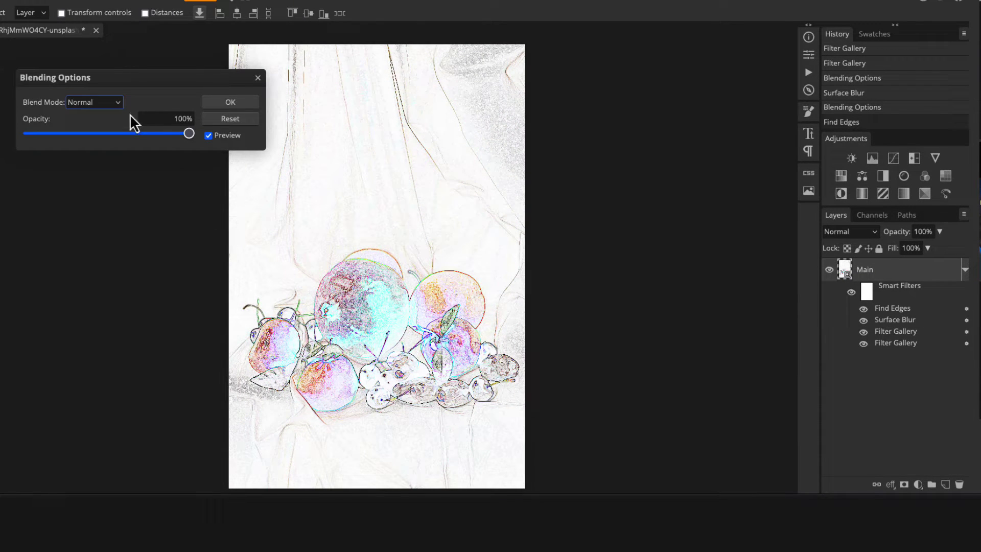
pyautogui.click(116, 104)
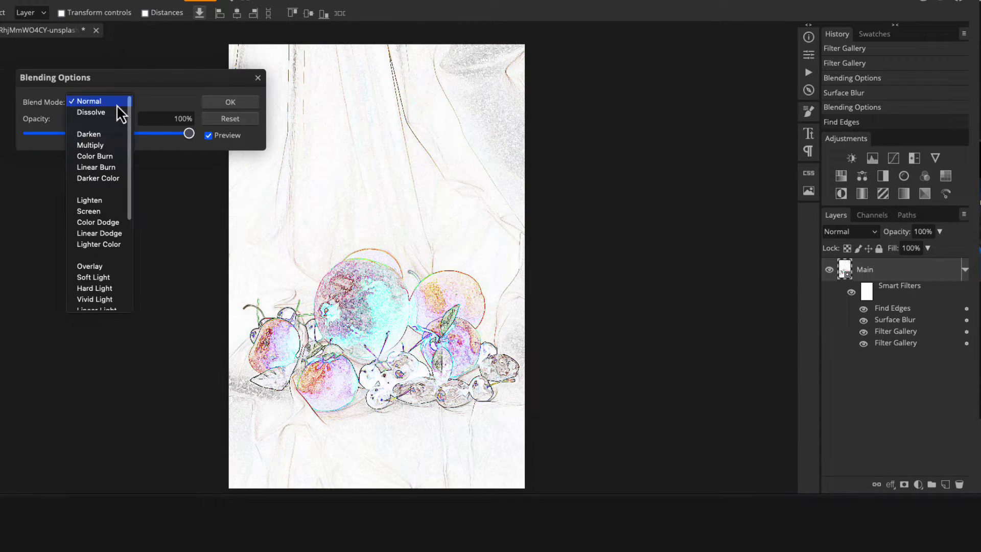
pyautogui.click(118, 143)
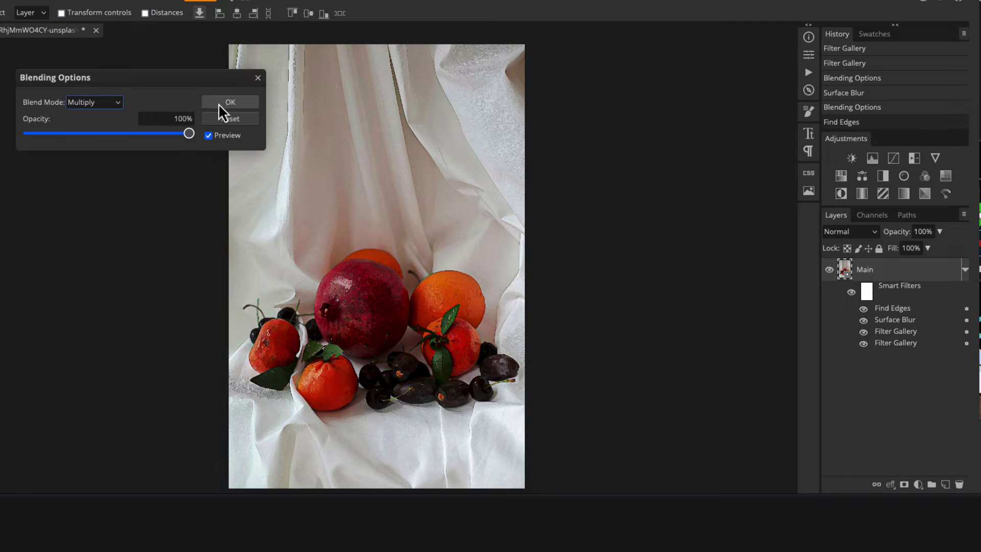
pyautogui.click(229, 102)
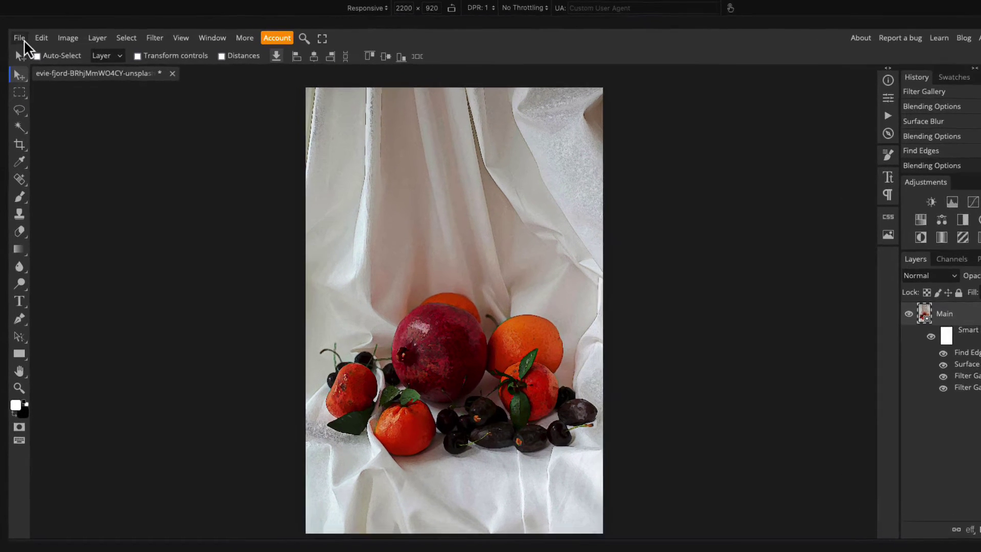
# Place white-texture.jpg from the downloads folder into the document as a new layer
pyautogui.click(18, 34)
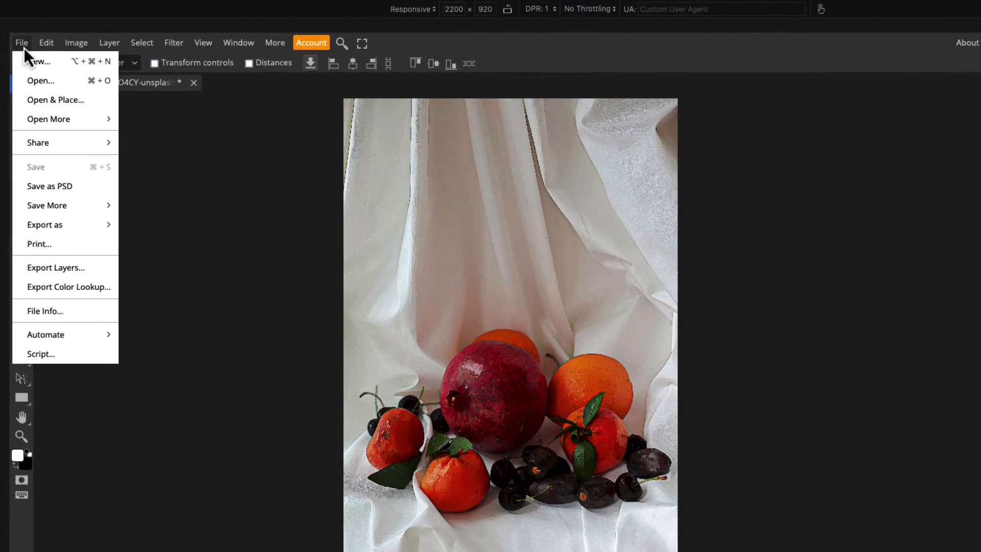
pyautogui.click(42, 82)
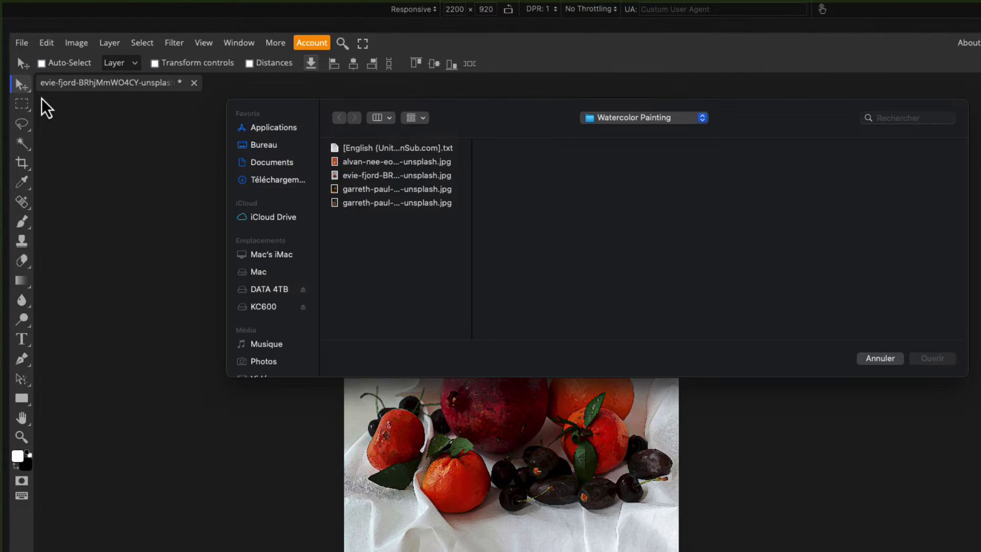
pyautogui.click(272, 180)
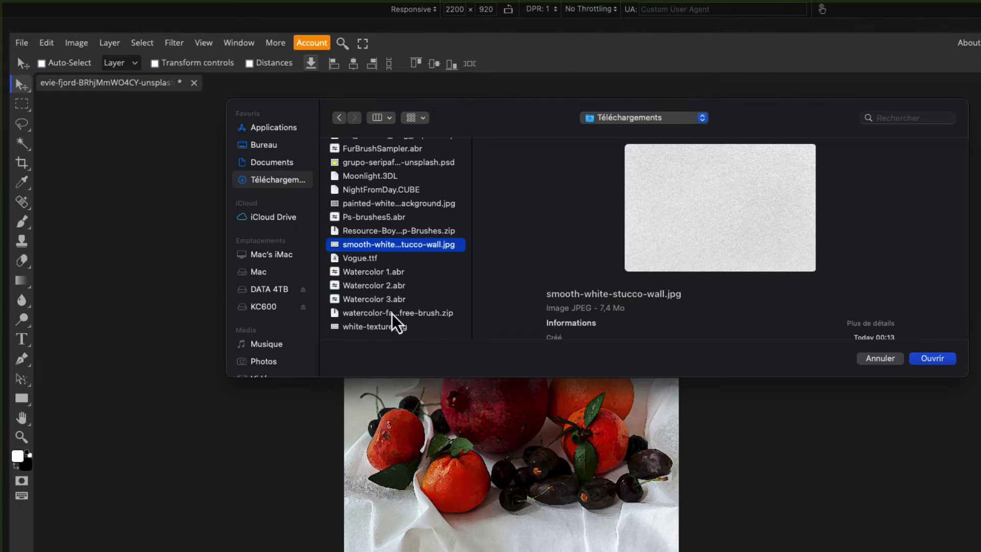
pyautogui.click(375, 327)
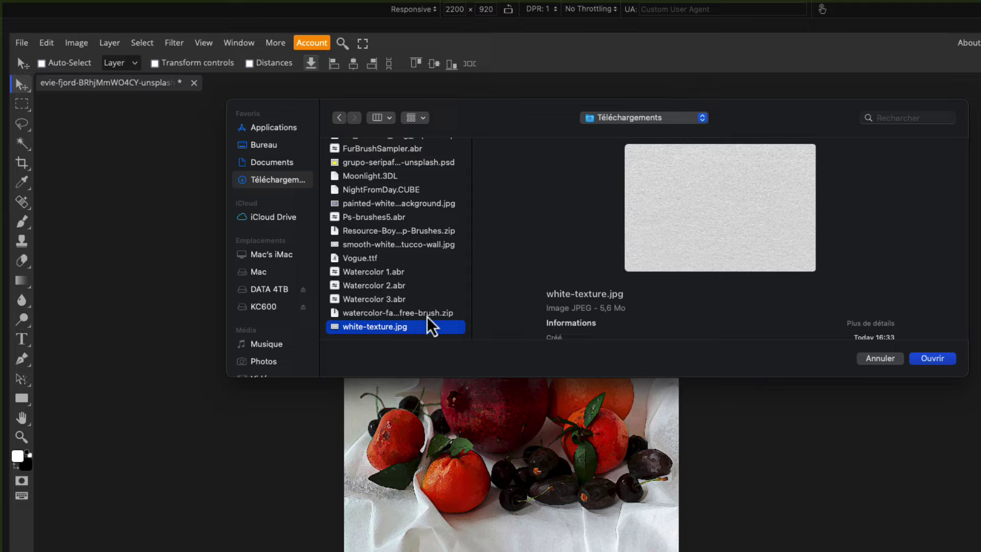
pyautogui.click(933, 359)
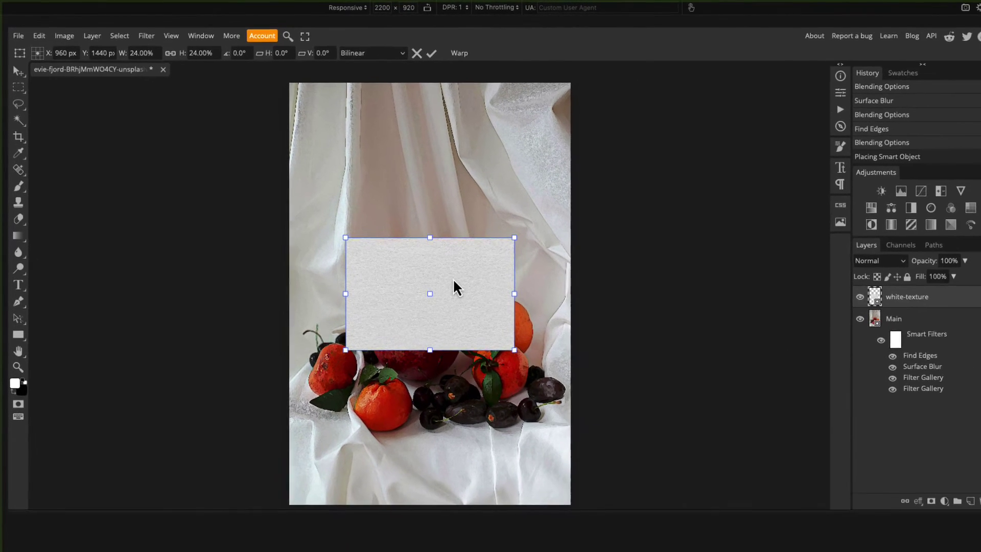
# Rotate the texture 90°, align it top-left and scale it to cover the whole canvas
pyautogui.rightClick(448, 279)
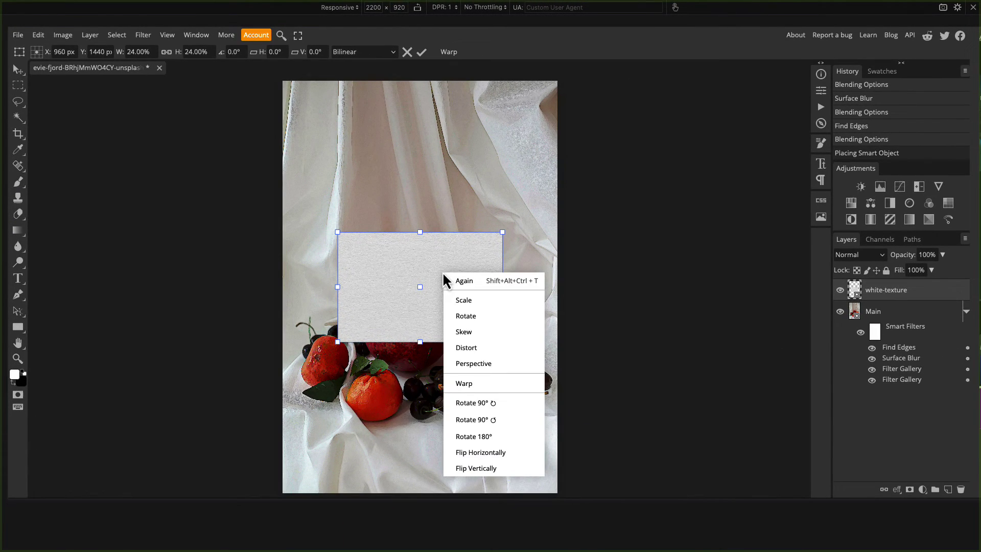
pyautogui.click(476, 402)
pyautogui.moveTo(445, 315); pyautogui.dragTo(404, 242)
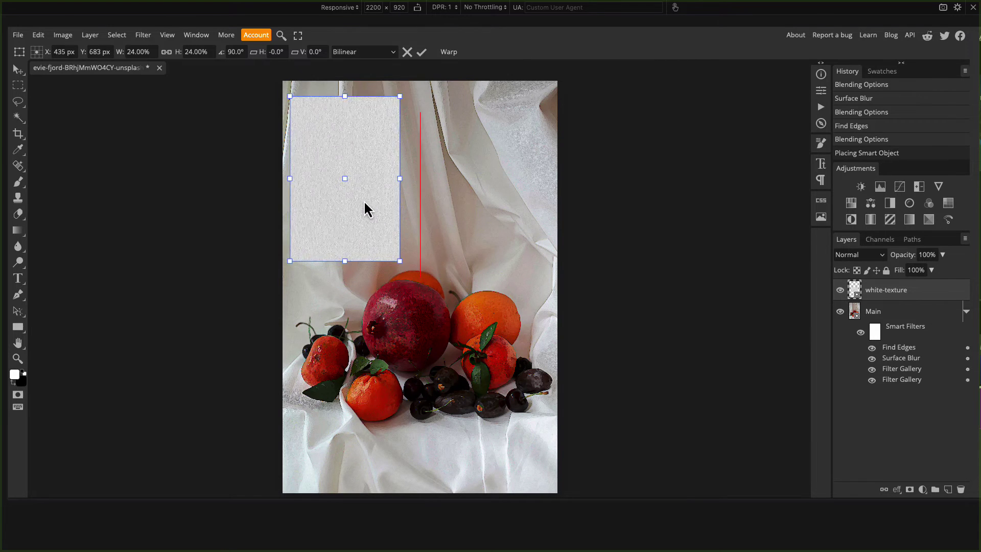
pyautogui.moveTo(365, 209); pyautogui.dragTo(358, 192)
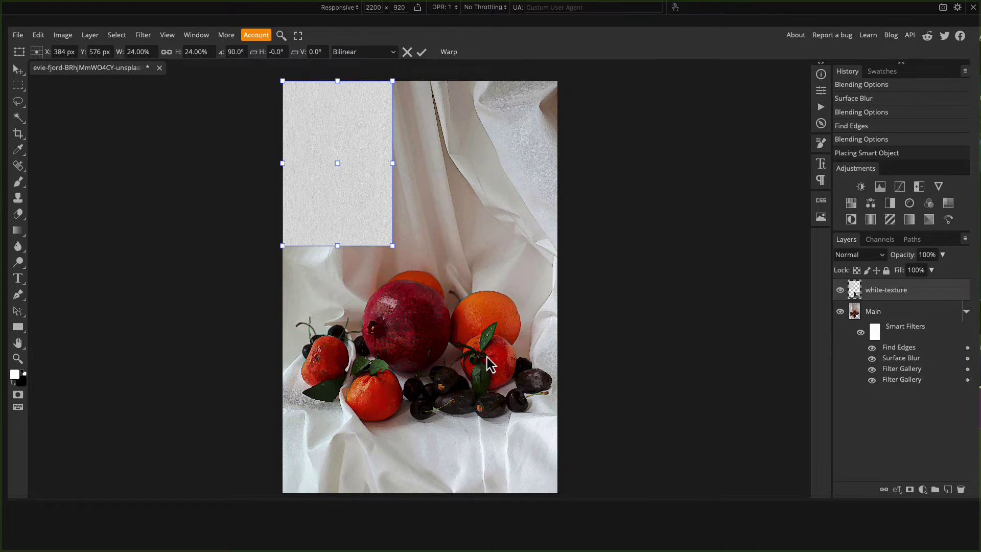
pyautogui.moveTo(392, 246); pyautogui.dragTo(579, 499)
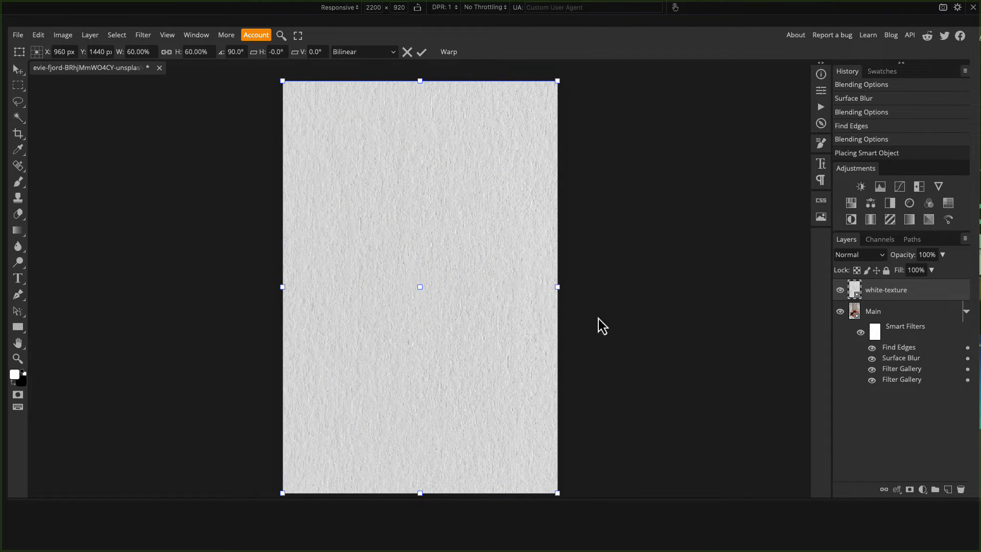
pyautogui.click(424, 53)
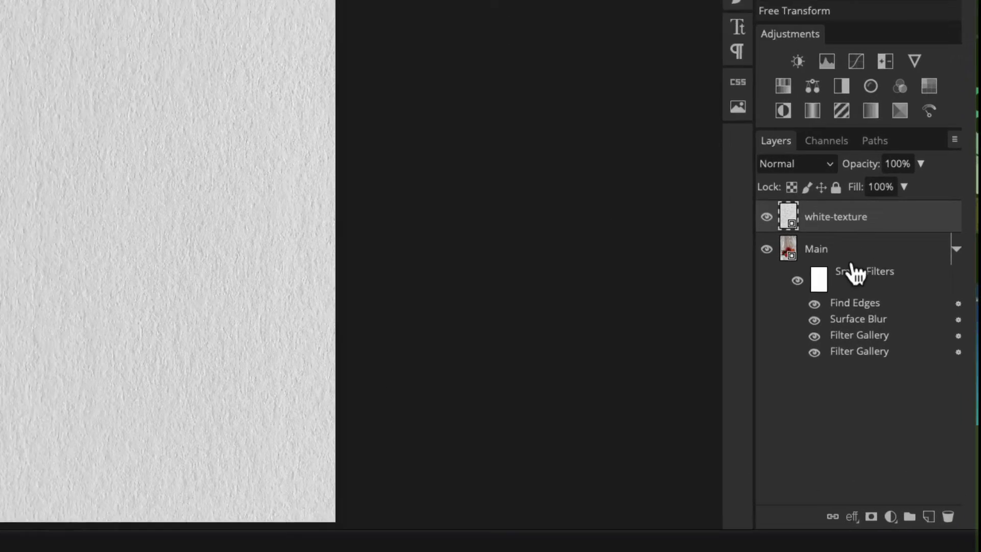
# Give the Main layer an all-black mask that hides the photo
pyautogui.click(846, 223)
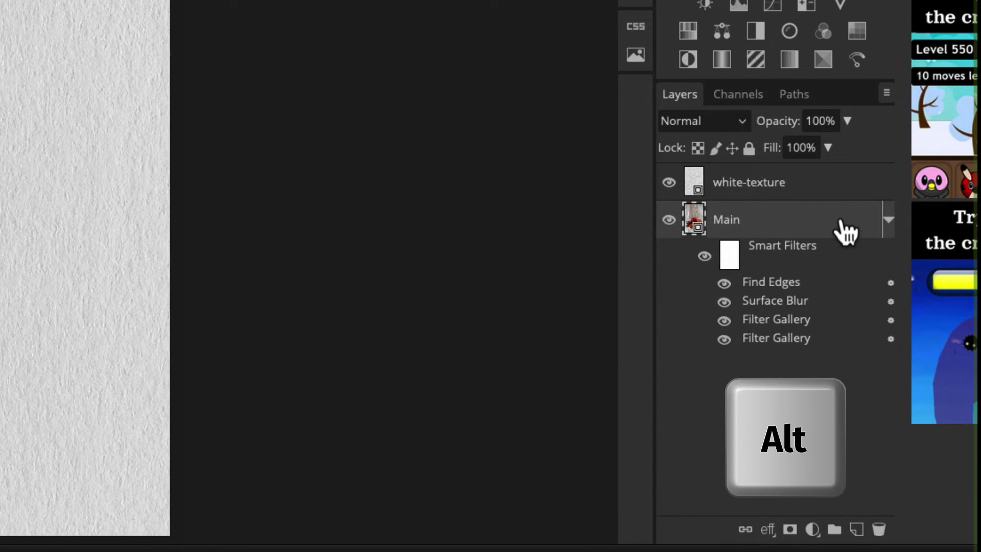
pyautogui.keyDown('alt'); pyautogui.click(791, 530); pyautogui.keyUp('alt')
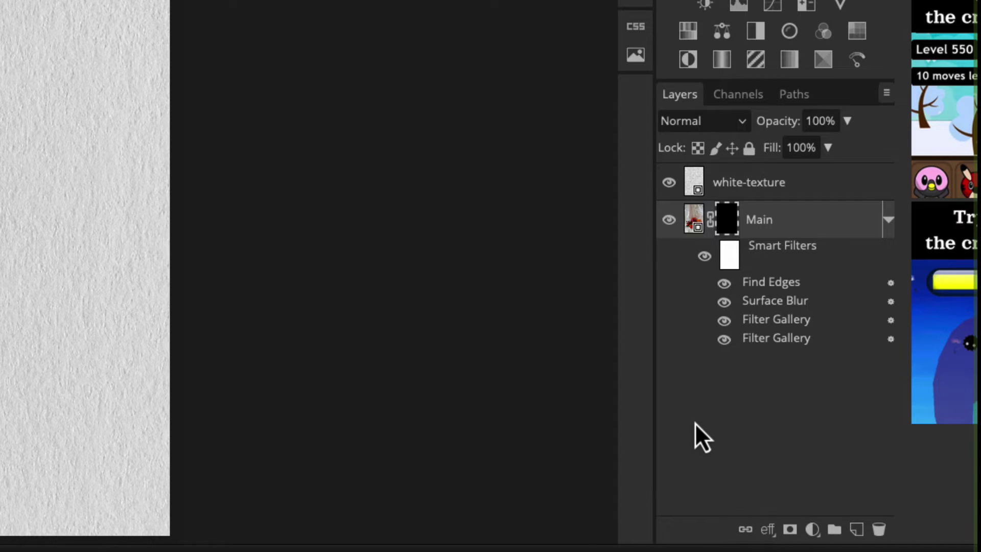
# Set the white-texture layer to Multiply, then target Main's mask for painting
pyautogui.click(762, 188)
pyautogui.click(712, 124)
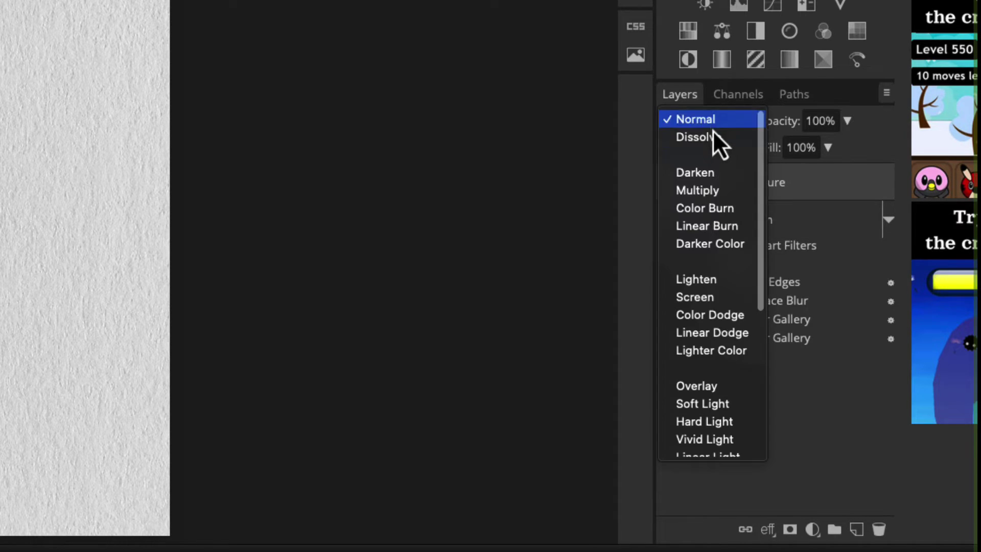
pyautogui.click(709, 191)
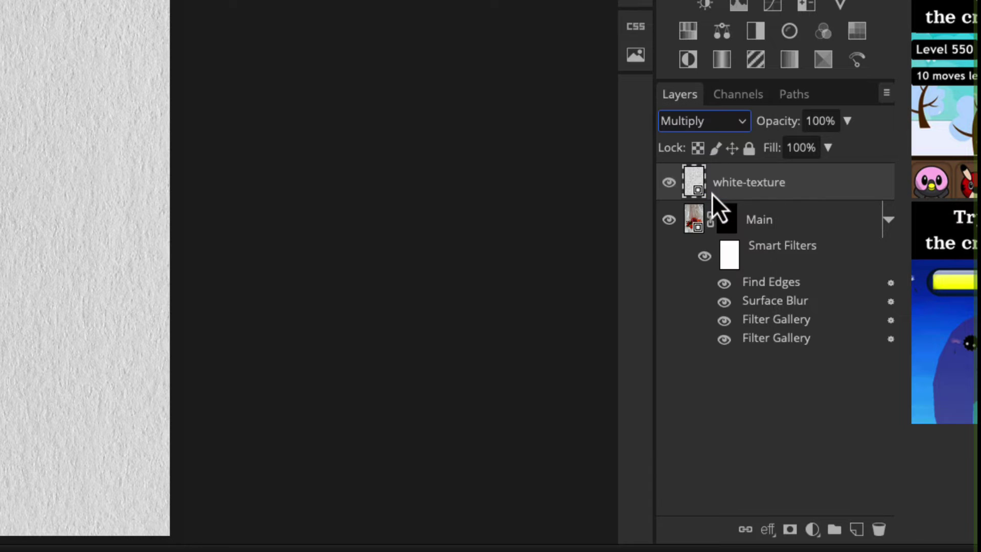
pyautogui.click(787, 222)
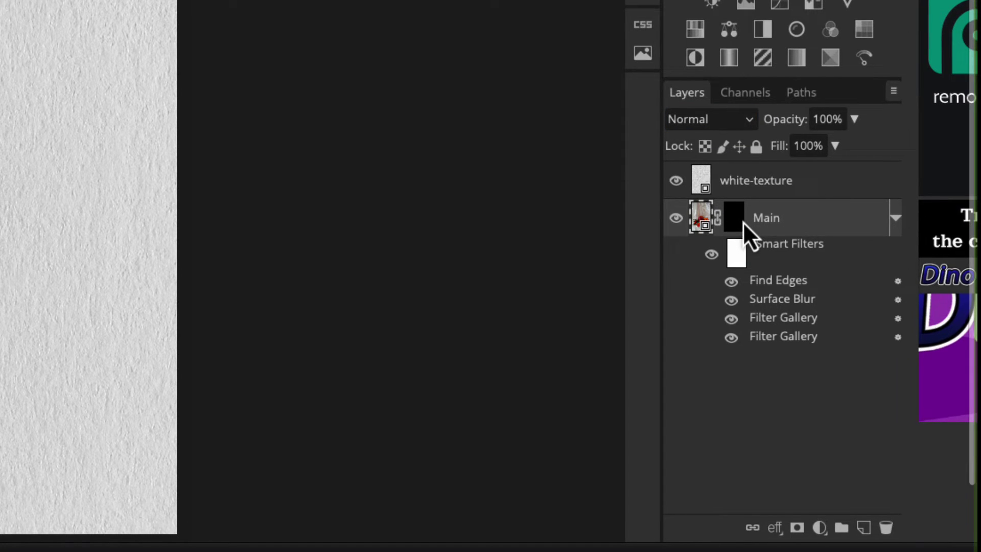
pyautogui.click(728, 220)
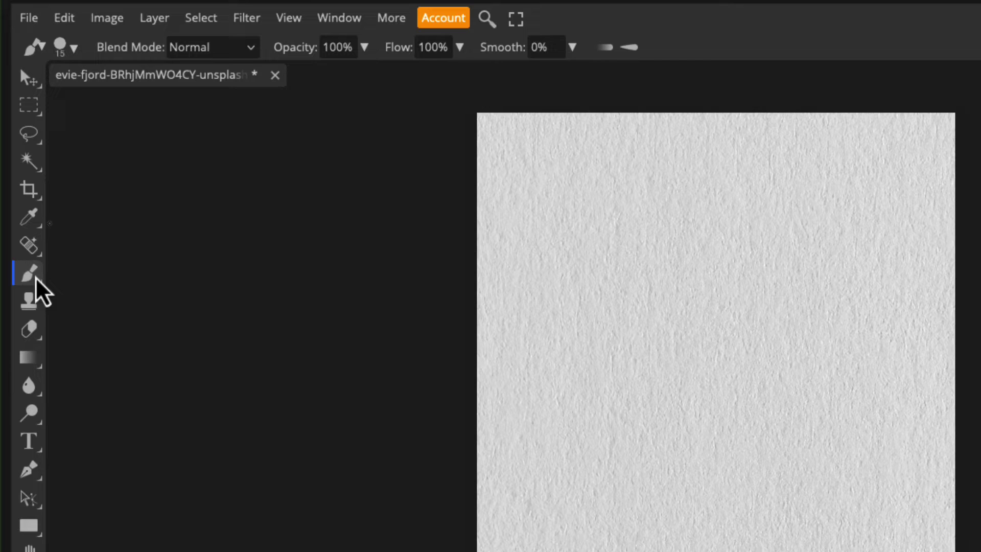
# Load the Resource-Boy watercolour brush pack and pick a 1689 px watercolour stamp preset
pyautogui.click(70, 63)
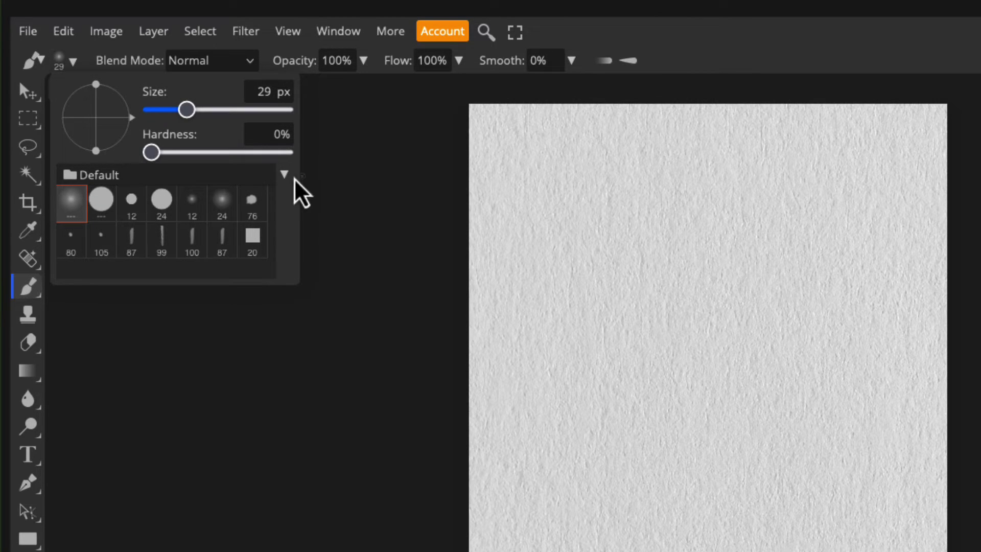
pyautogui.click(286, 175)
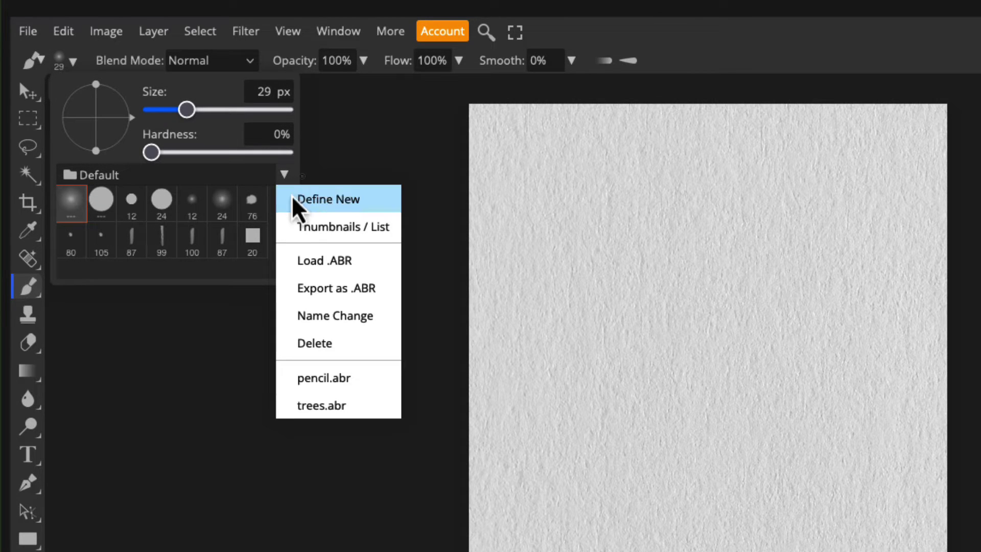
pyautogui.click(321, 265)
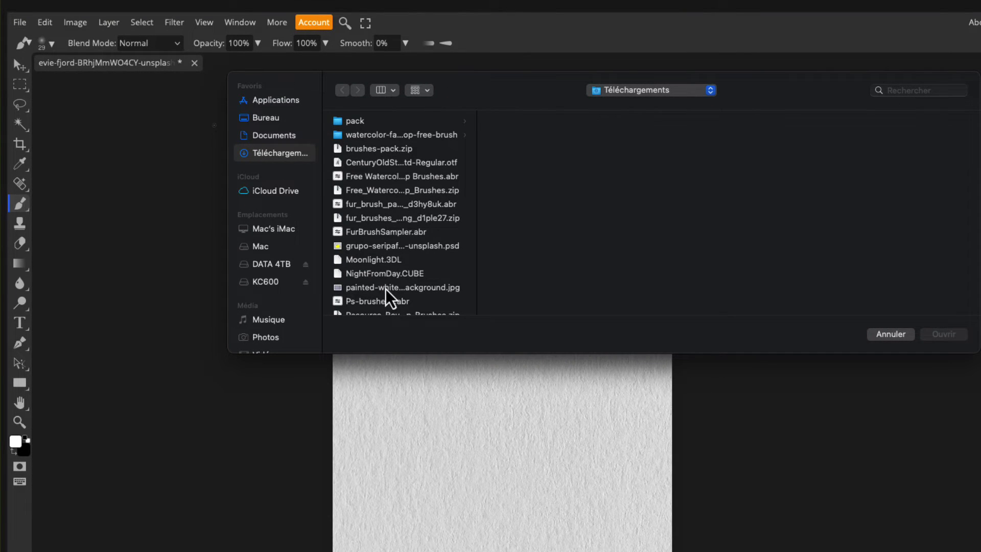
pyautogui.scroll(-2, 398, 256)
pyautogui.scroll(-2, 398, 255)
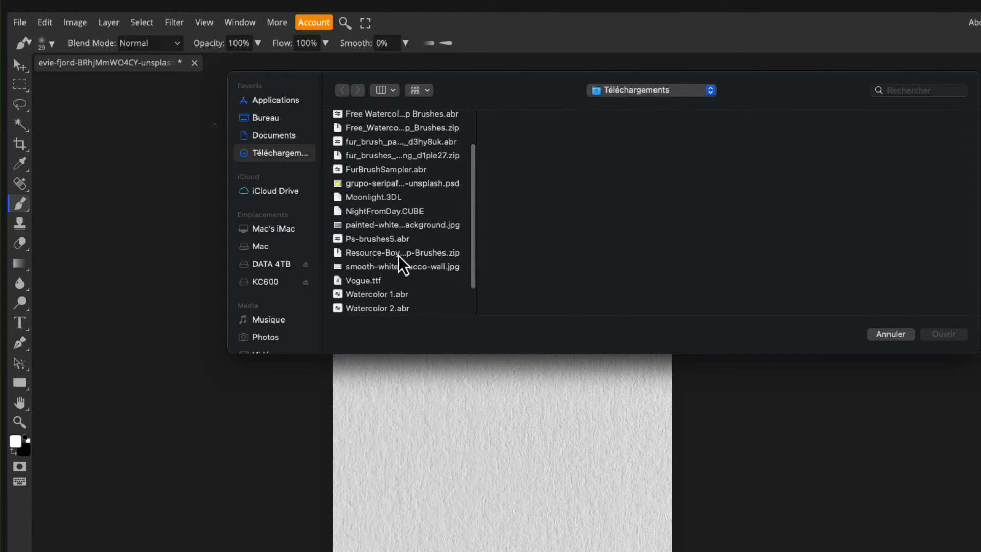
pyautogui.click(398, 254)
pyautogui.click(943, 334)
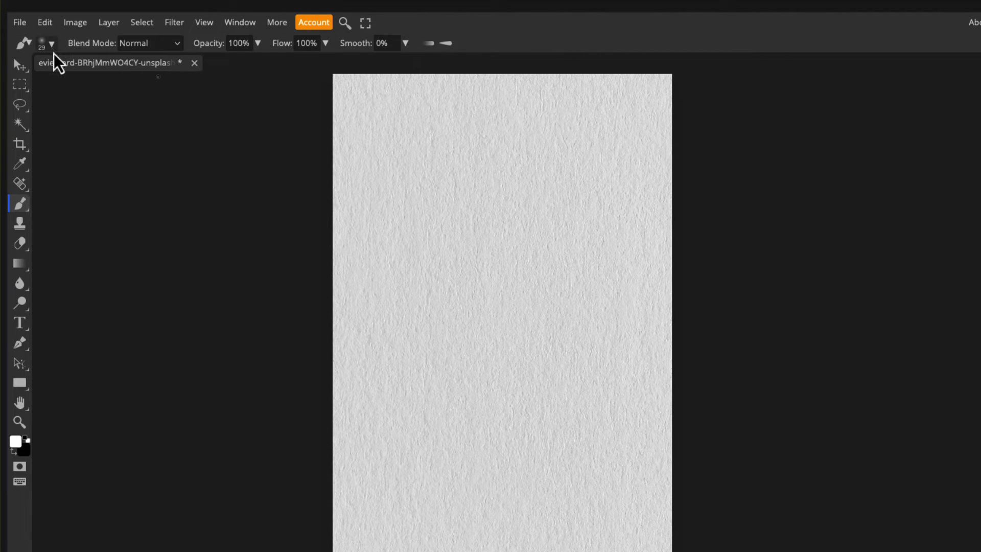
pyautogui.rightClick(55, 74)
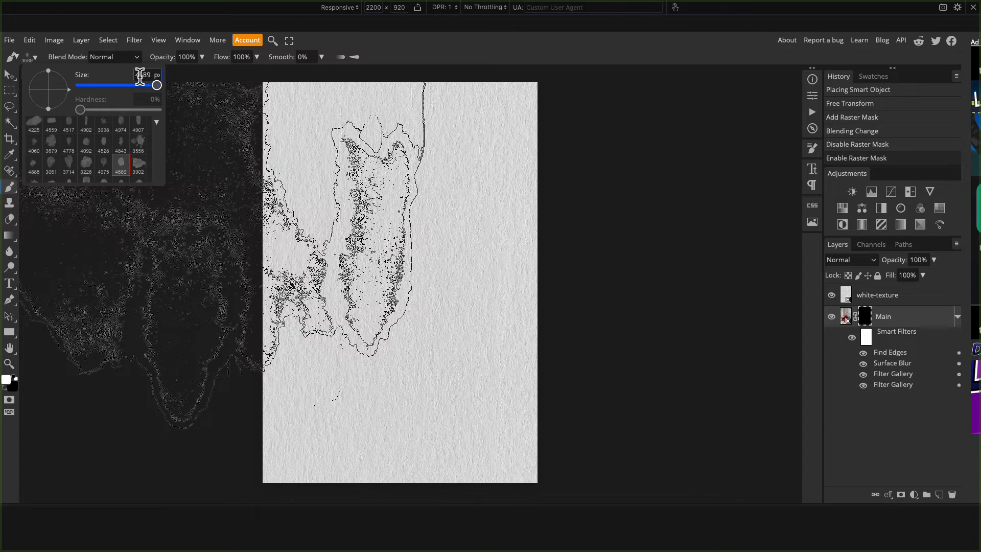
pyautogui.write('1')
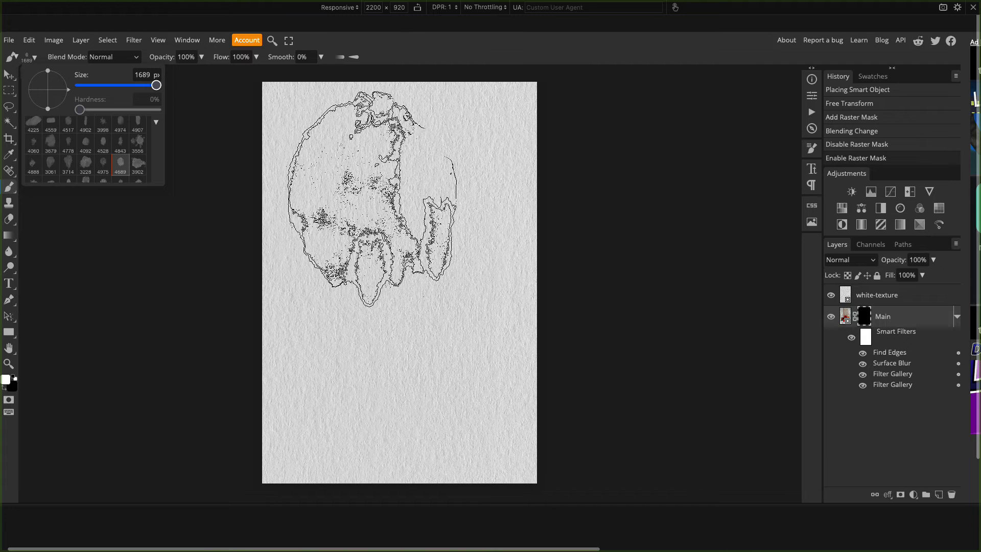
# Enable Tip Dynamics on the watercolour brush with Angle Jitter at 100%
pyautogui.click(812, 148)
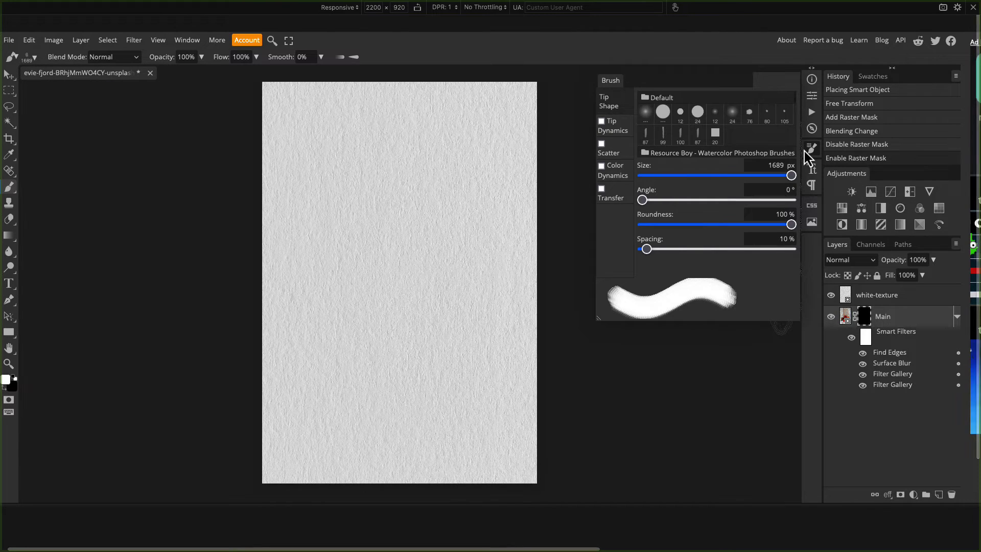
pyautogui.click(601, 121)
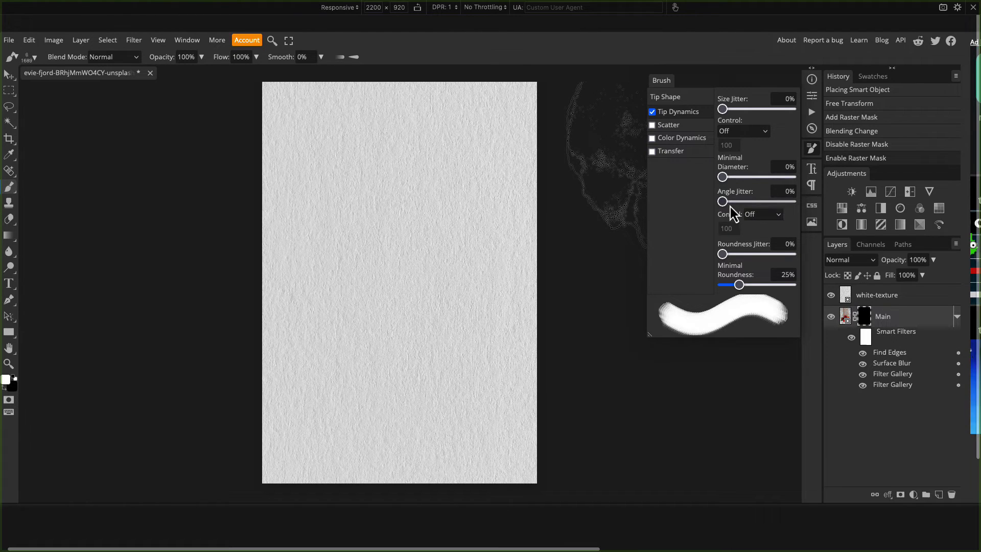
pyautogui.moveTo(722, 201); pyautogui.dragTo(798, 202)
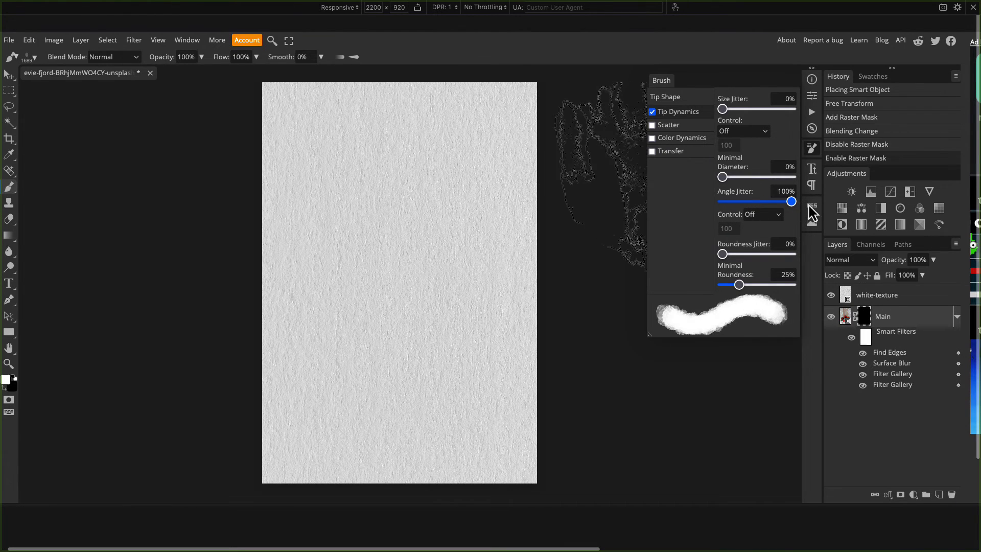
pyautogui.click(812, 165)
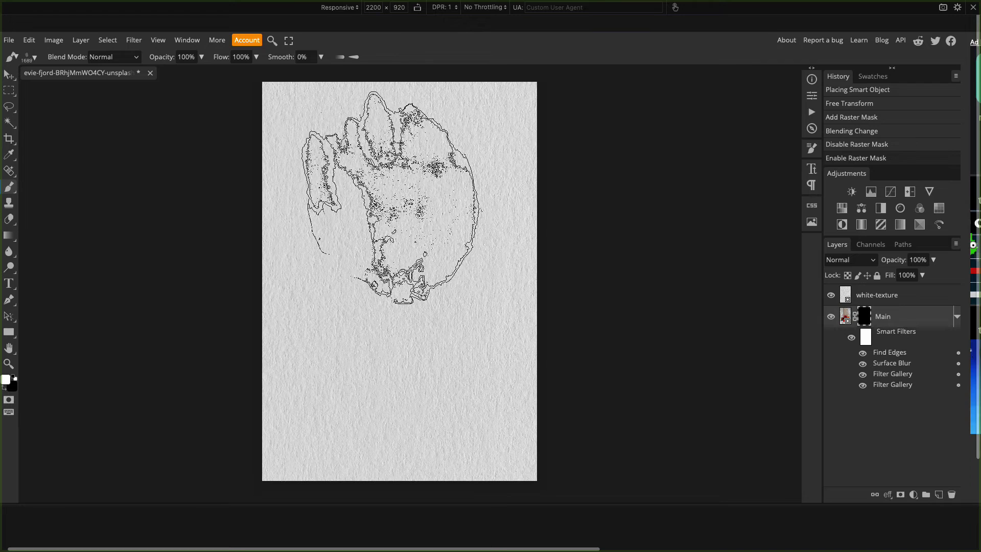
# Stamp and stroke white onto the Main layer mask to reveal the fruit and draped cloth
pyautogui.click(403, 203)
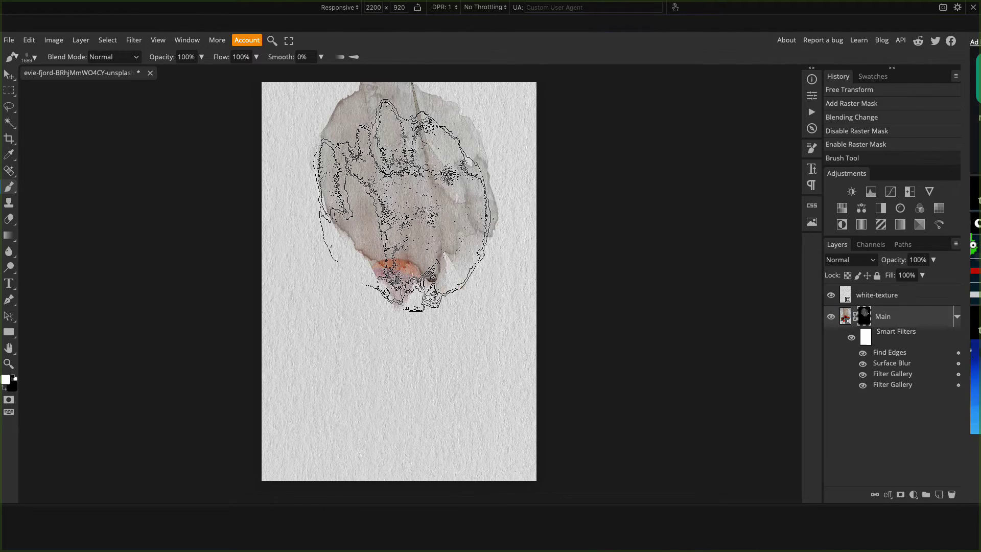
pyautogui.click(395, 299)
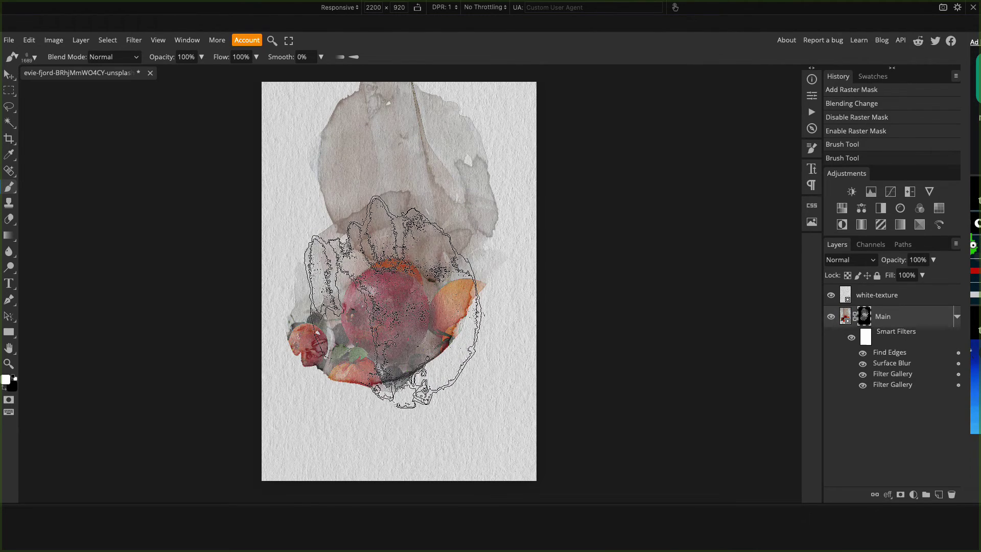
pyautogui.click(426, 322)
pyautogui.click(407, 353)
pyautogui.click(360, 376)
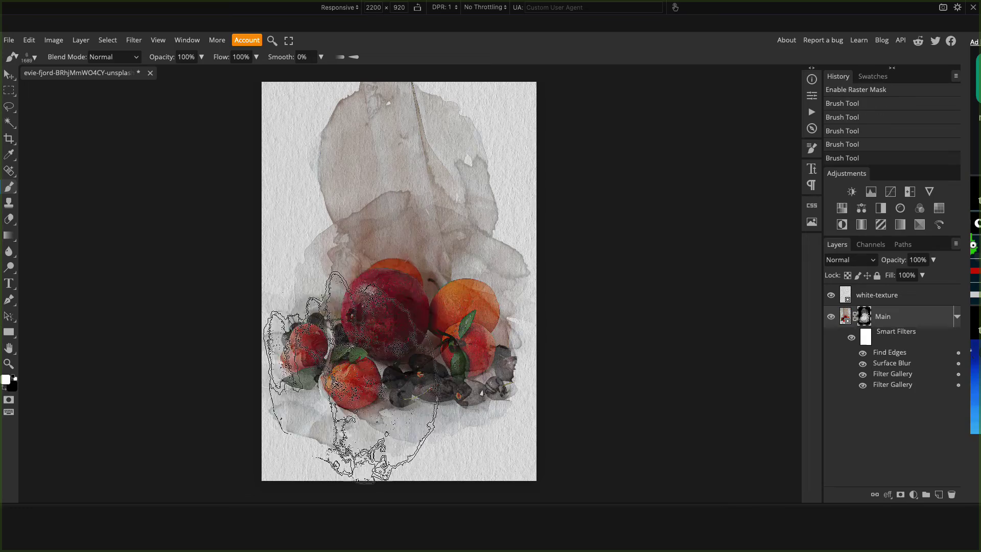
pyautogui.moveTo(345, 375)
pyautogui.mouseDown()
pyautogui.moveTo(369, 192)
pyautogui.moveTo(429, 153)
pyautogui.moveTo(460, 307)
pyautogui.moveTo(429, 429)
pyautogui.mouseUp()
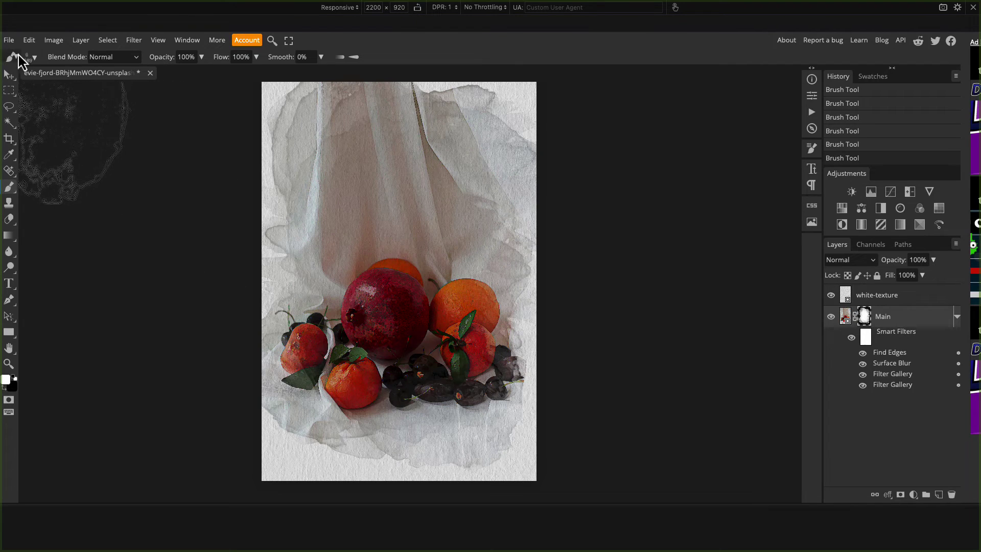
# Switch to the 3228 watercolour brush preset and adjust its size
pyautogui.click(34, 60)
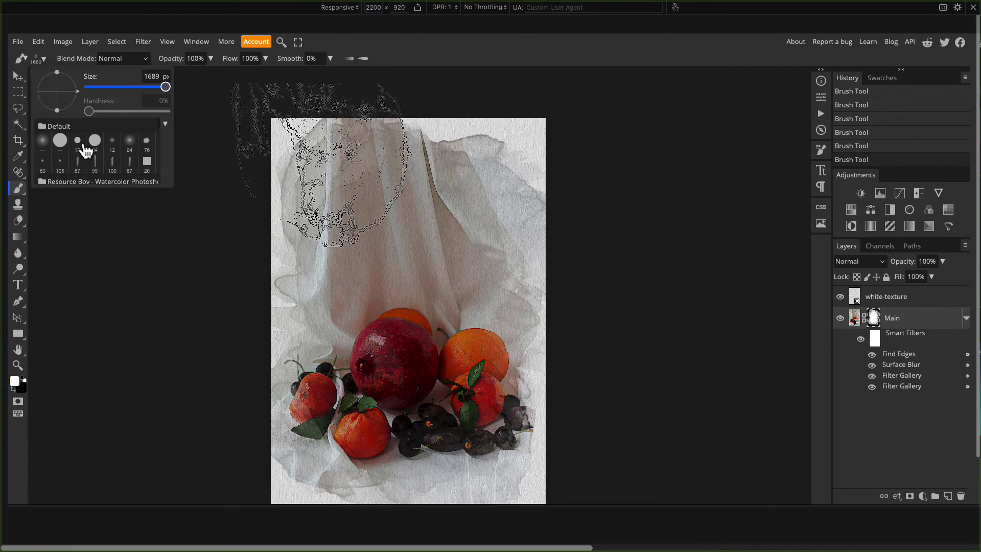
pyautogui.scroll(-4, 86, 151)
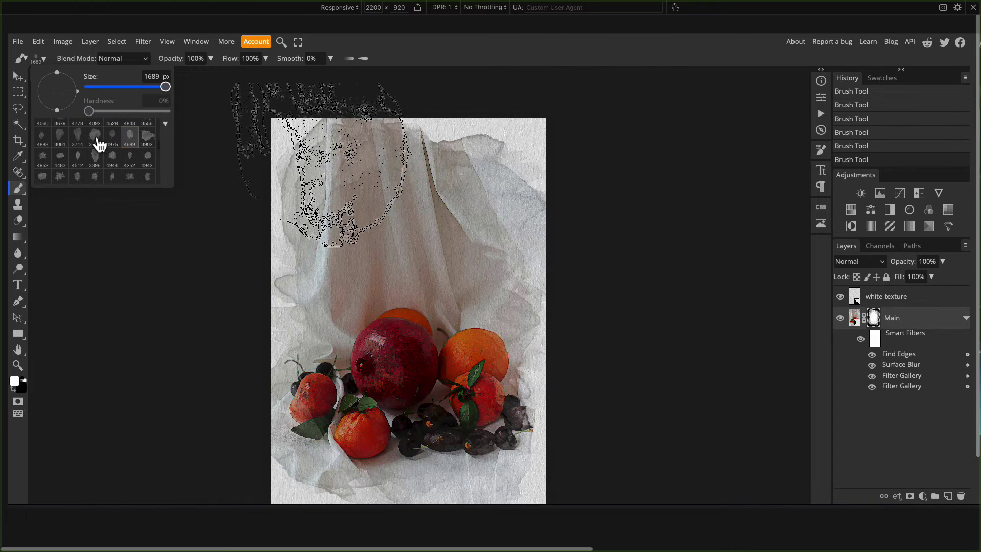
pyautogui.click(95, 141)
pyautogui.click(154, 76)
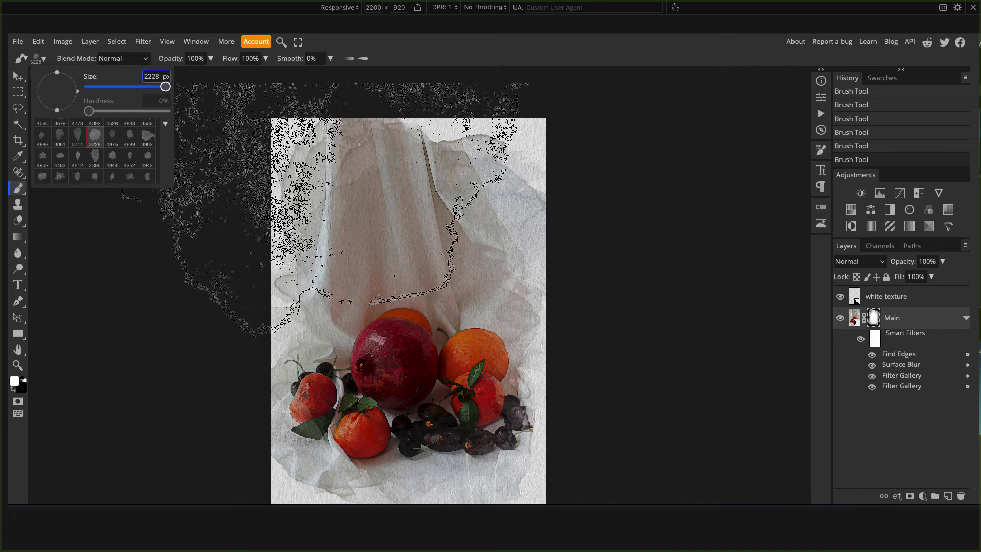
pyautogui.click(349, 49)
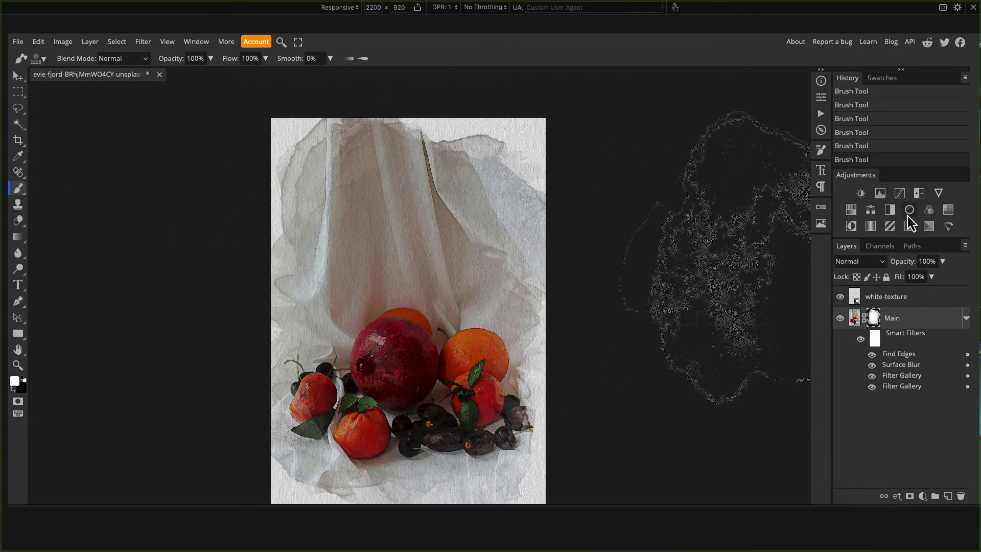
# Re-enable Tip Dynamics for the new brush and review its size and preset settings
pyautogui.click(821, 150)
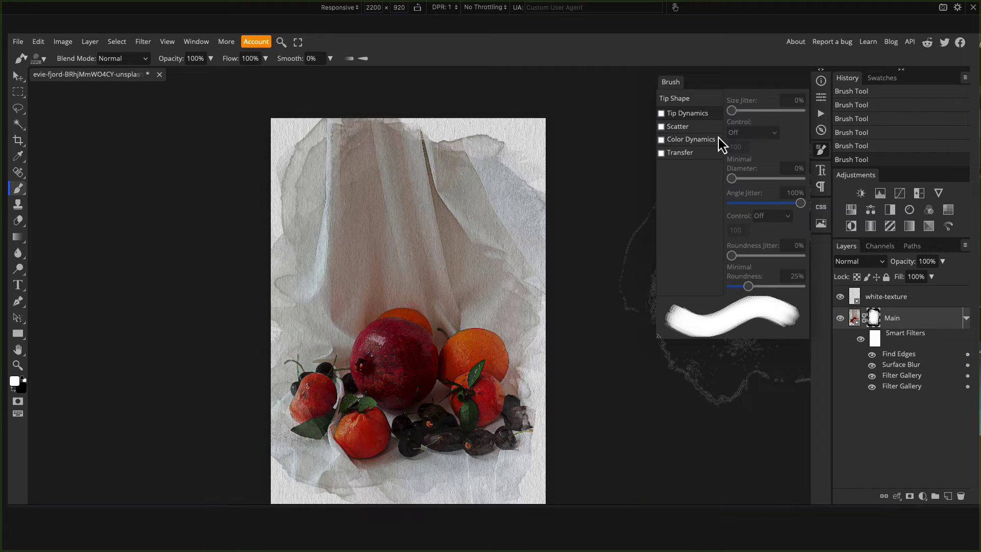
pyautogui.click(662, 114)
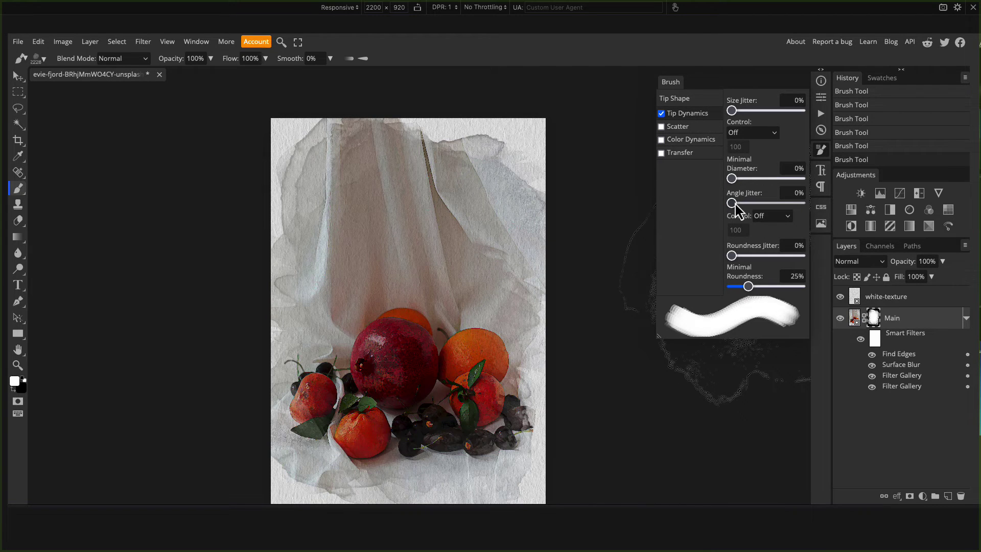
pyautogui.click(821, 150)
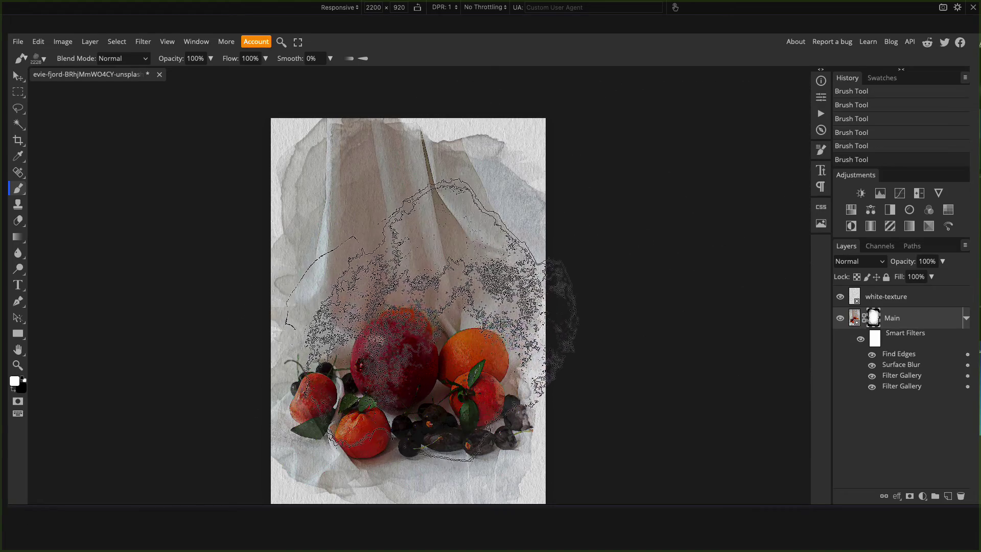
pyautogui.click(57, 59)
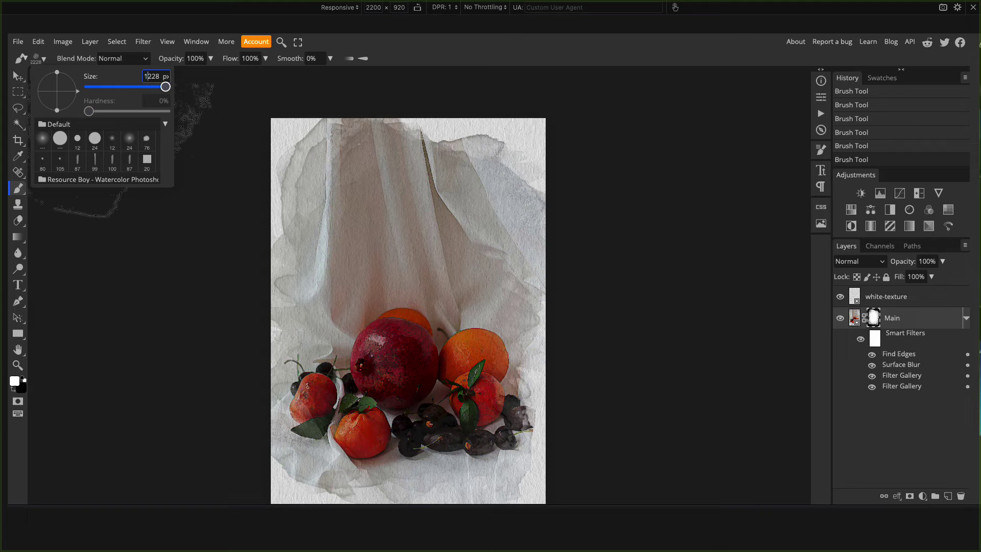
pyautogui.click(488, 44)
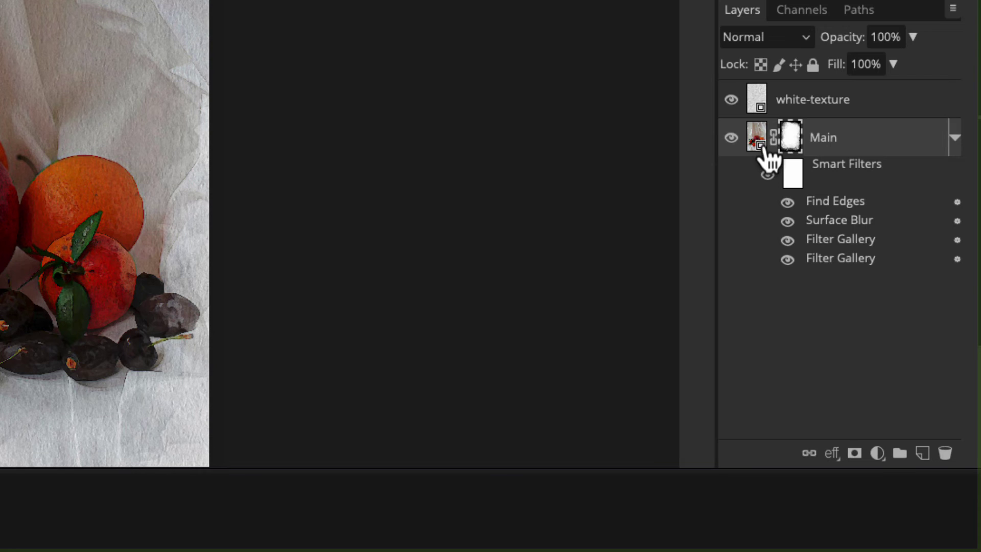
# Inside the Main smart object, hide the old fruit photo and place the oranges still-life photo
pyautogui.doubleClick(757, 140)
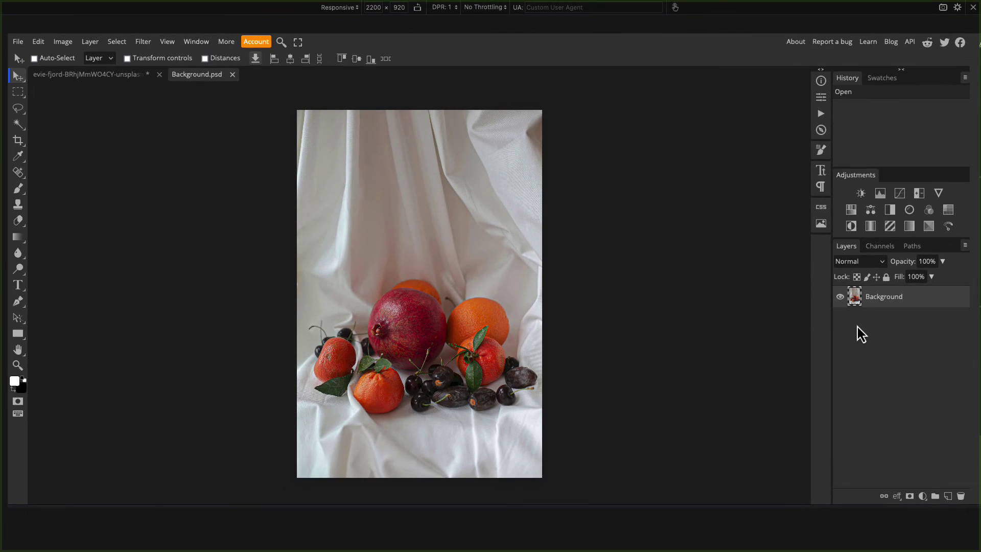
pyautogui.click(841, 298)
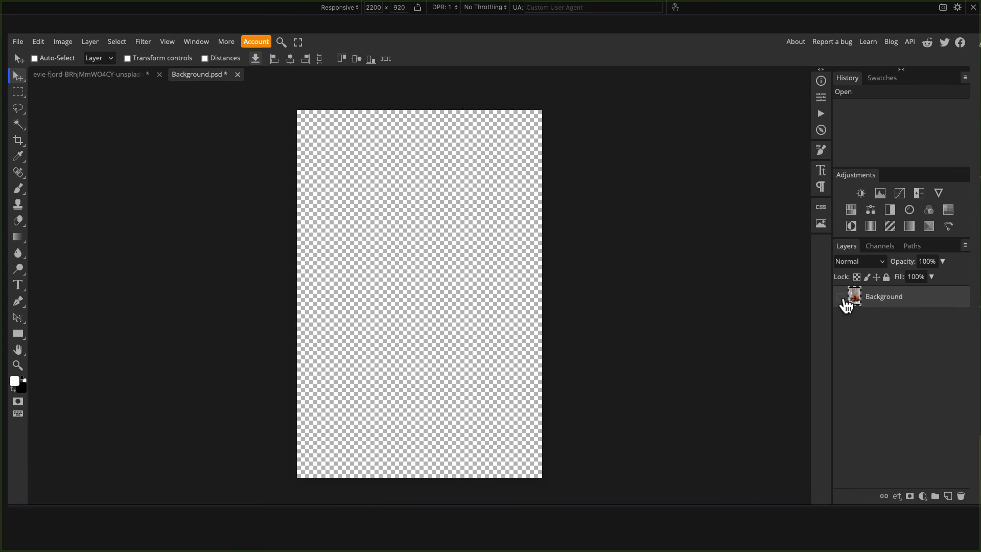
pyautogui.click(17, 42)
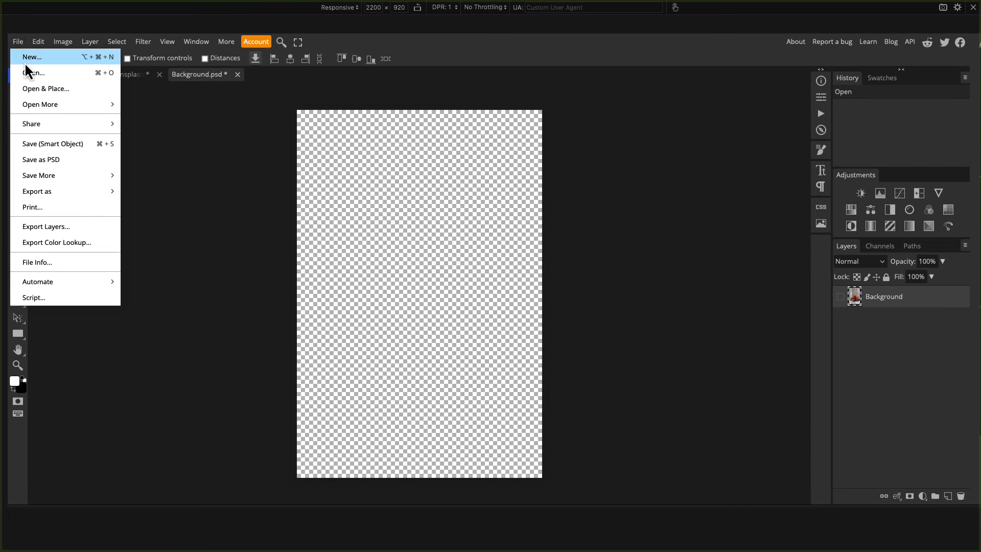
pyautogui.click(34, 84)
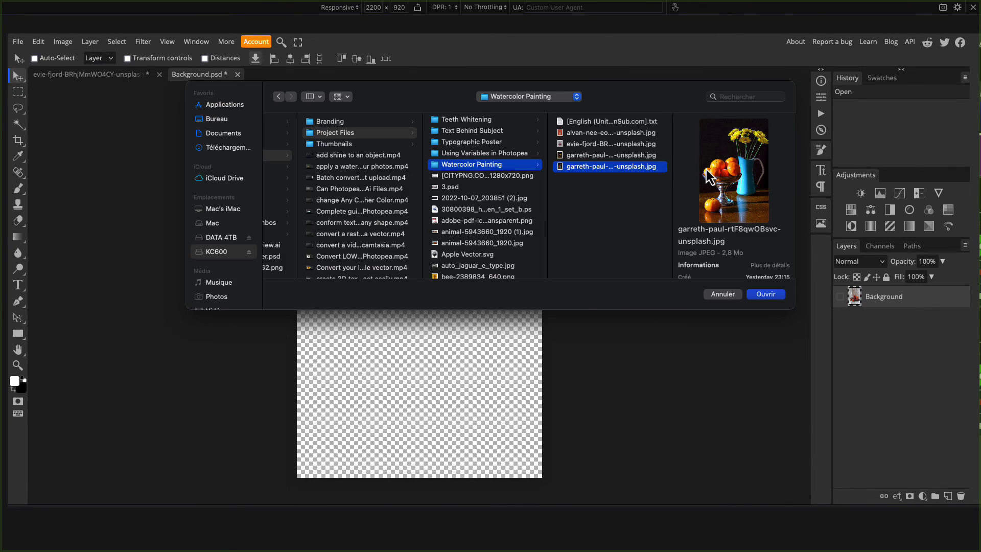
pyautogui.click(762, 296)
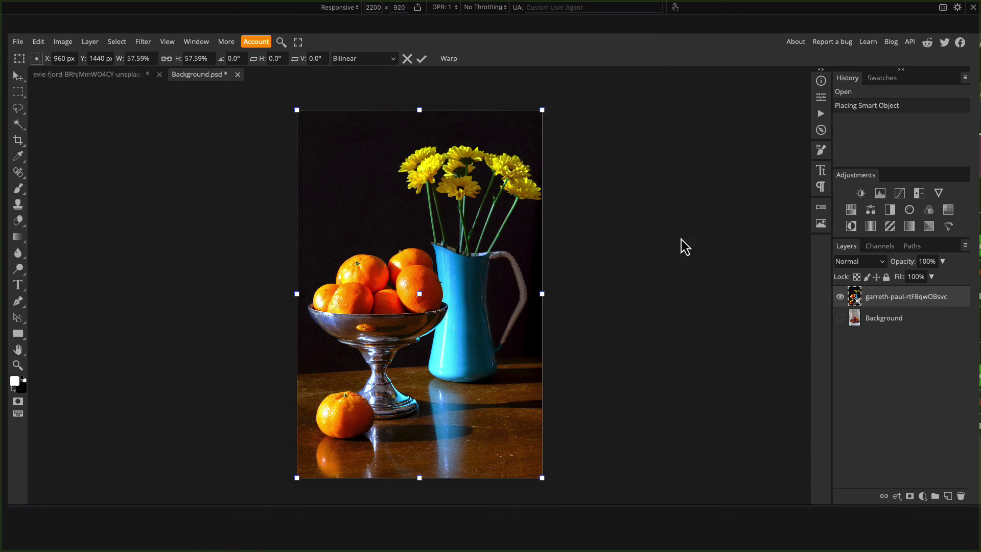
pyautogui.click(422, 59)
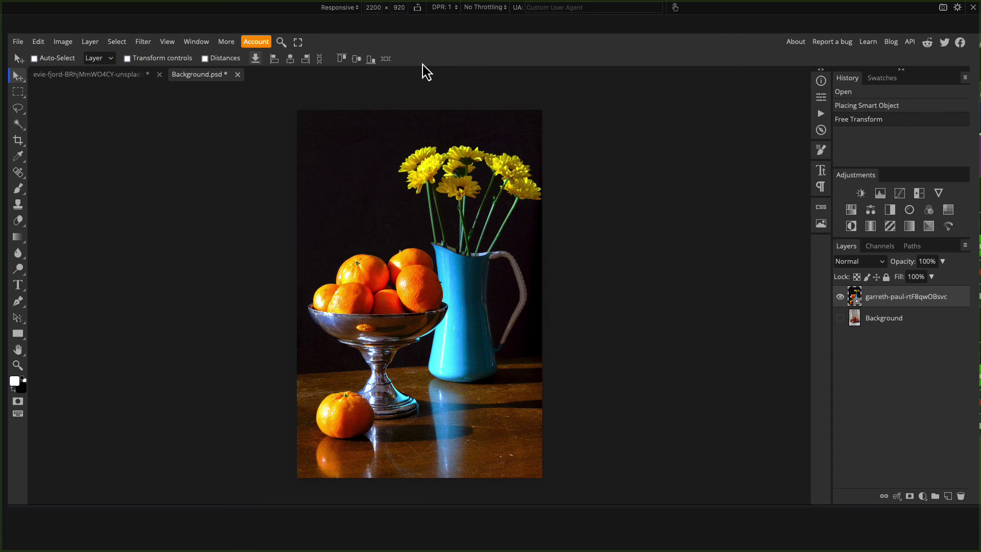
# Save the smart object and close Background.psd so the template shows the oranges and blue jug
pyautogui.click(18, 41)
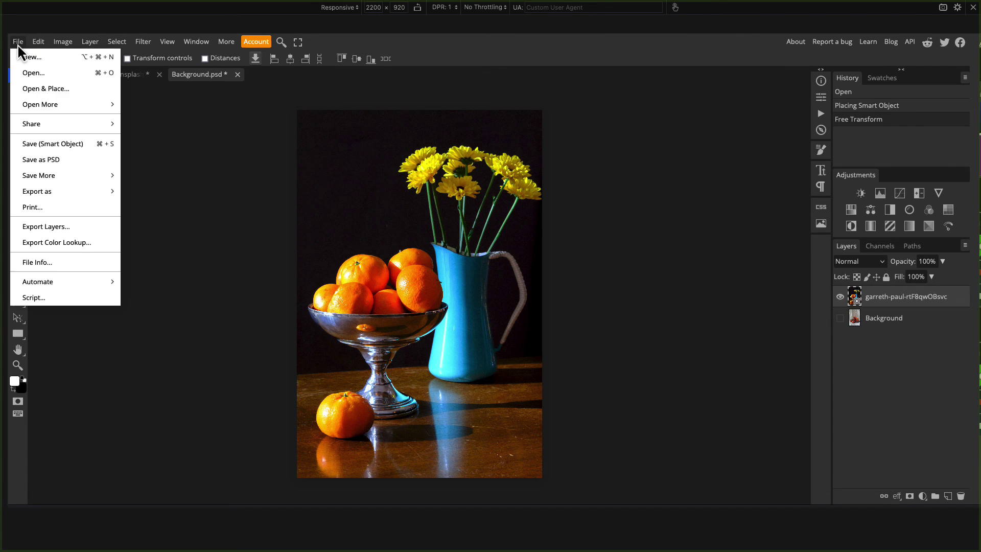
pyautogui.click(81, 145)
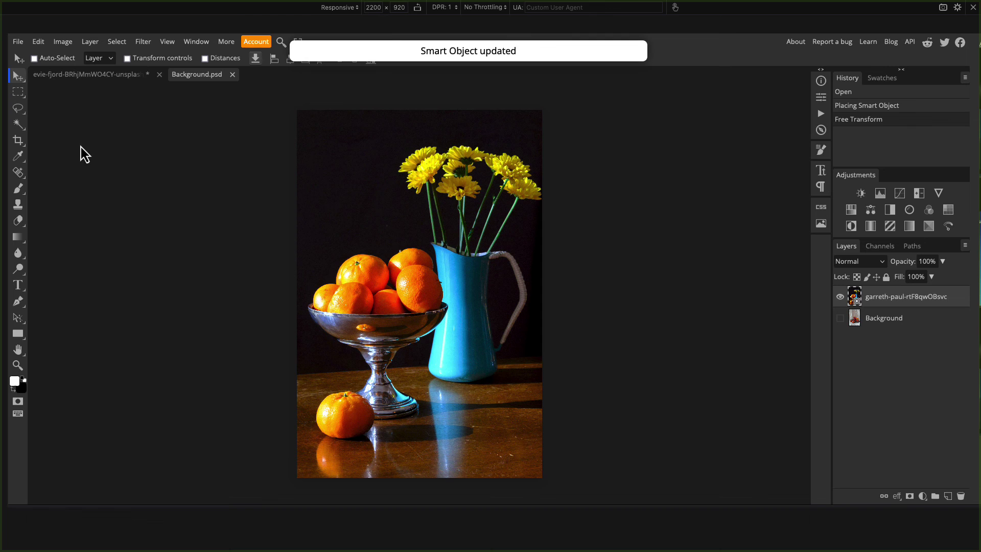
pyautogui.click(233, 74)
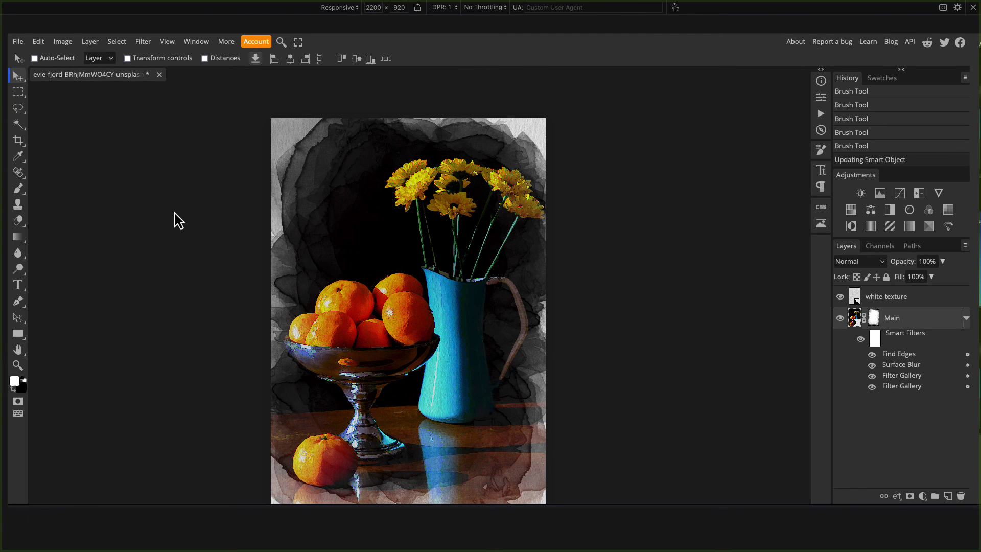